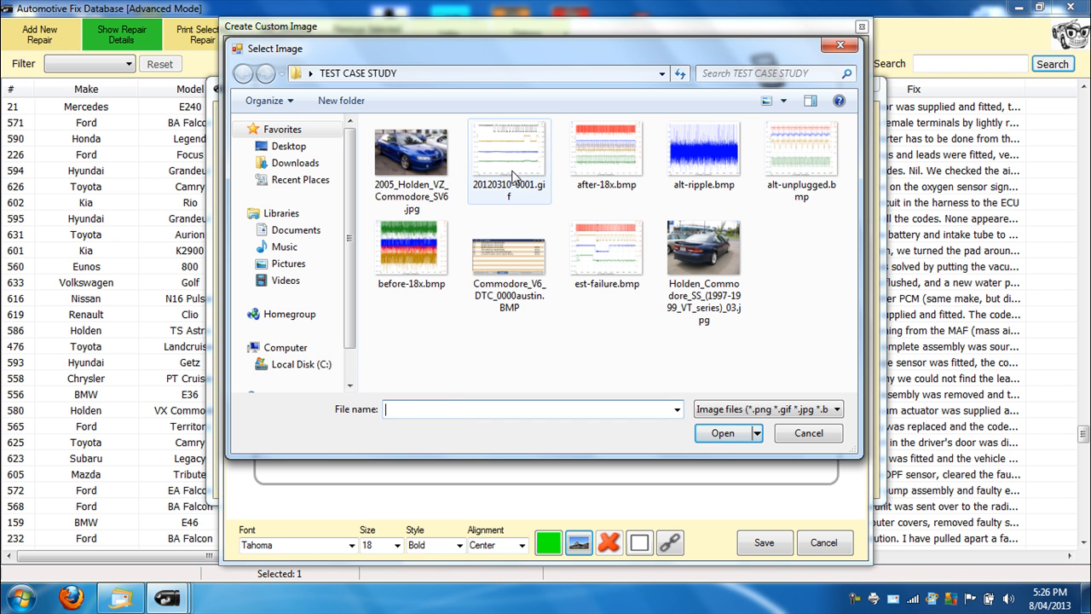
Cancel the picture selection, save the custom 2002 Holden 3.8 VX Commodore image, and check it at full size.
left_click(807, 433)
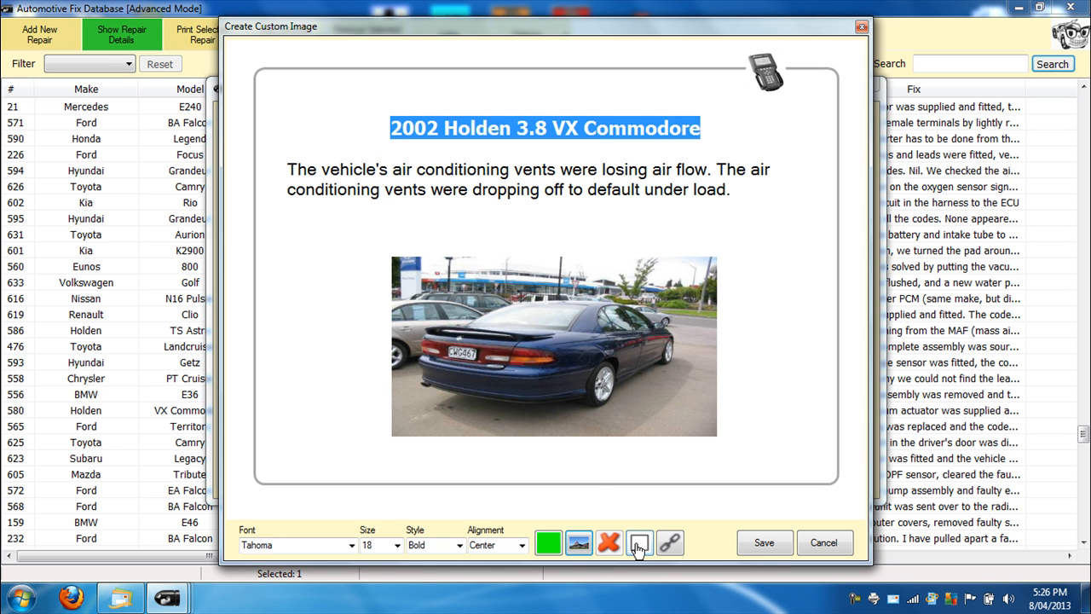
left_click(758, 550)
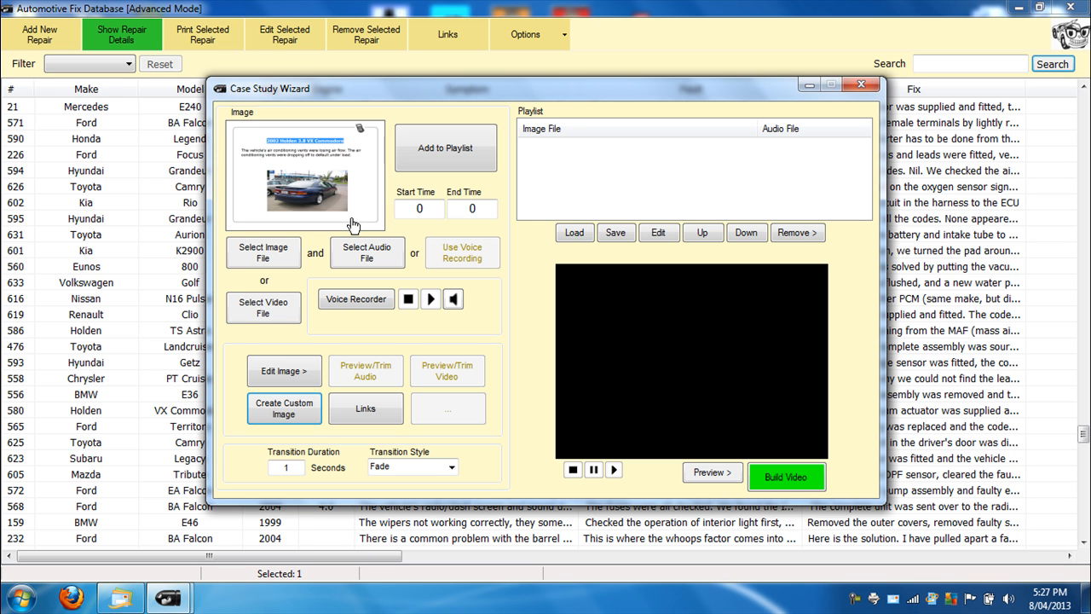
double_click(352, 224)
left_click(1083, 5)
Set PaintDotNet.exe from the Paint.NET folder in Program Files as the image editor.
left_click(311, 381)
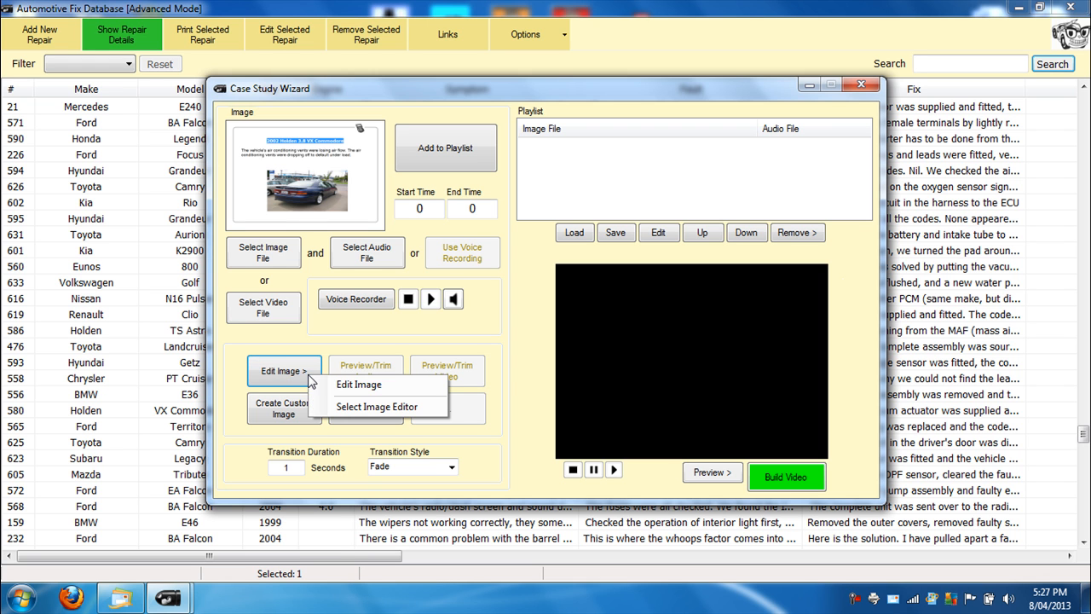
left_click(376, 407)
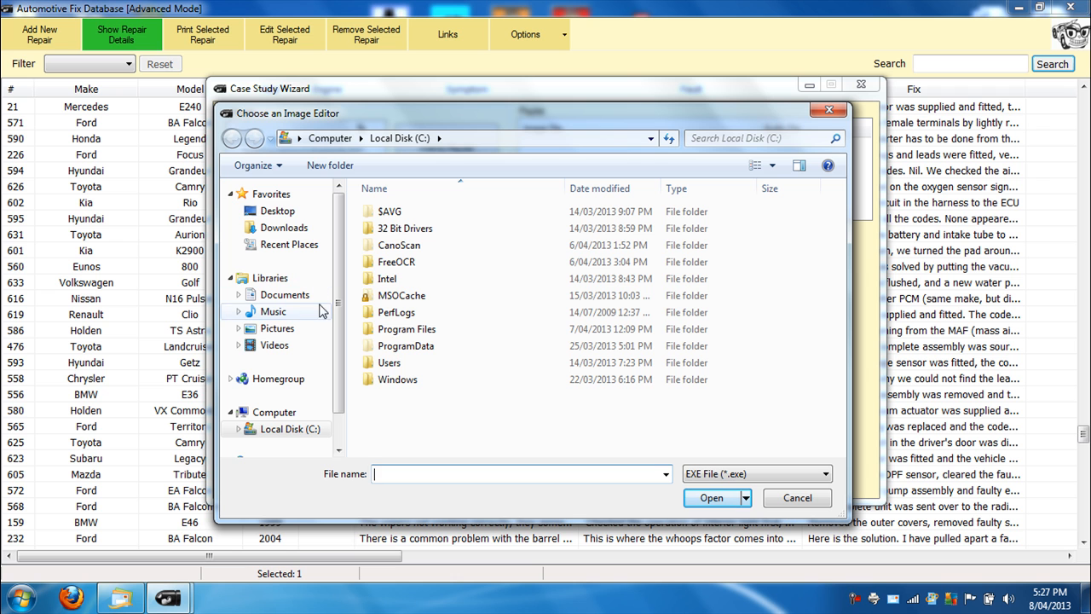
double_click(407, 329)
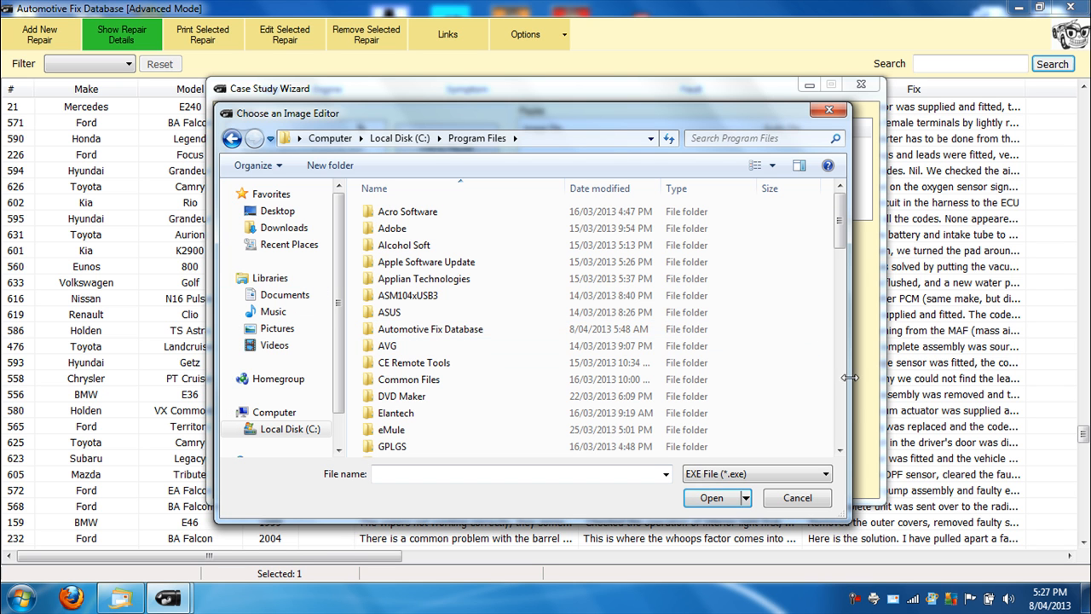
scroll(834, 406, "down", 5)
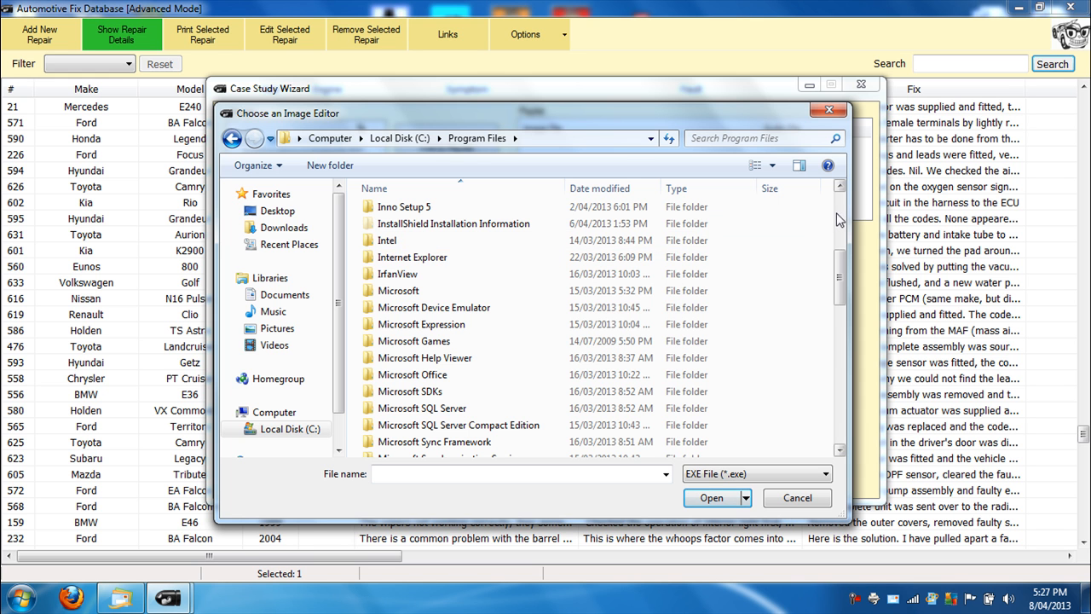
scroll(648, 247, "down", 6)
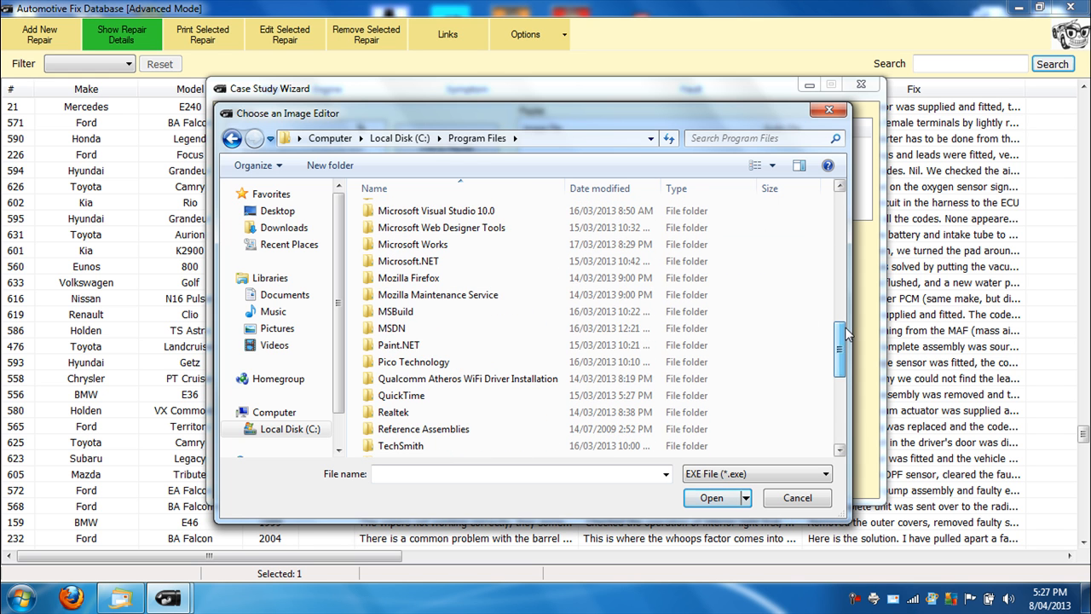
double_click(448, 346)
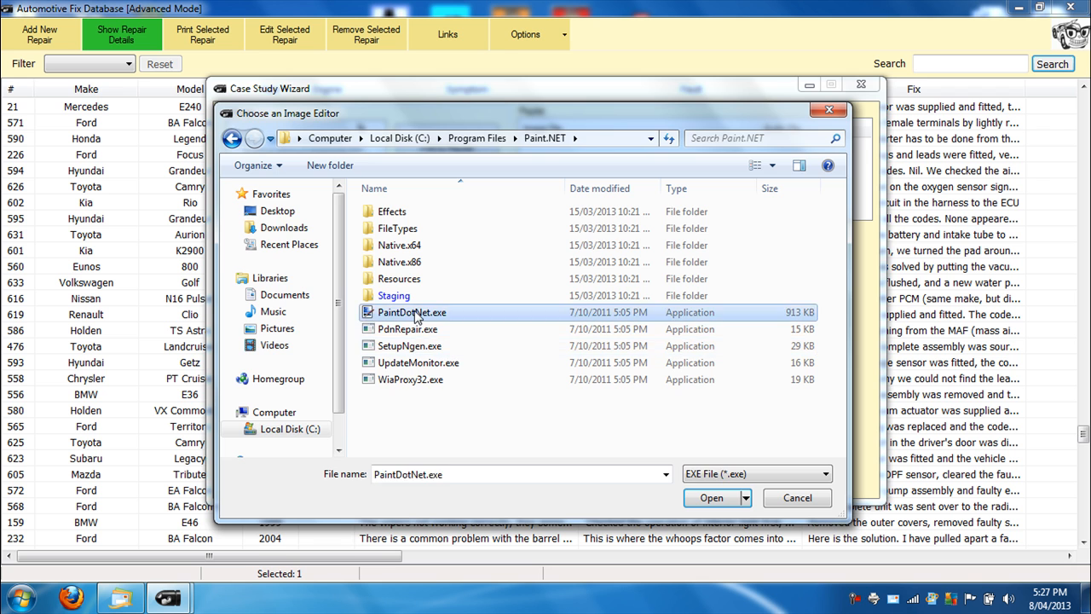
double_click(418, 312)
Edit the custom image with freehand brush strokes over its description text in Paint.NET, save it, and check the result at full size.
left_click(316, 358)
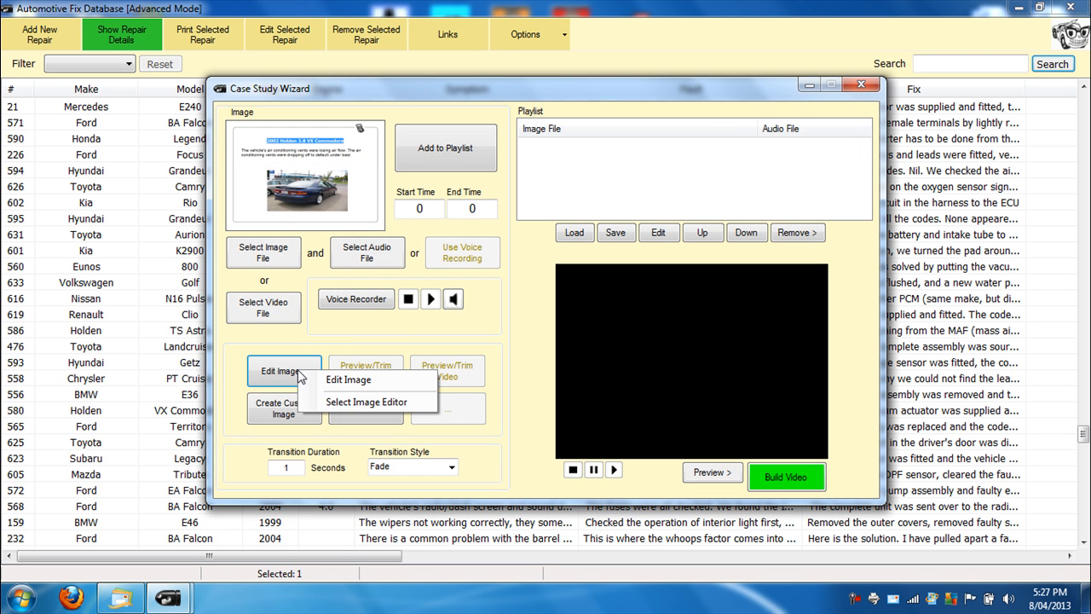
left_click(329, 378)
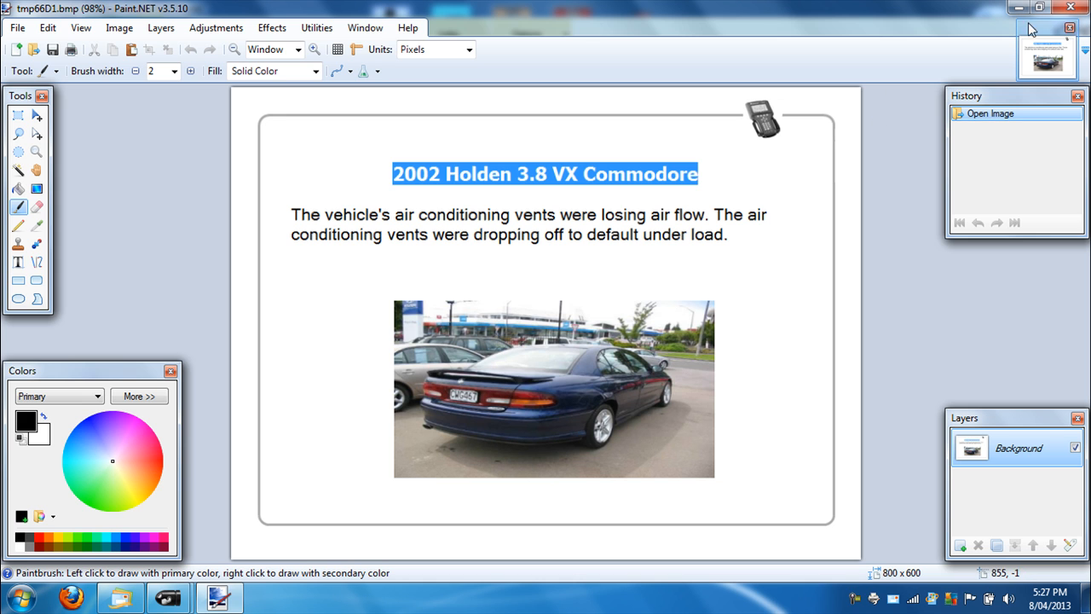
mouse_move(678, 225)
left_mouse_down()
mouse_move(476, 247)
mouse_move(645, 261)
left_mouse_up()
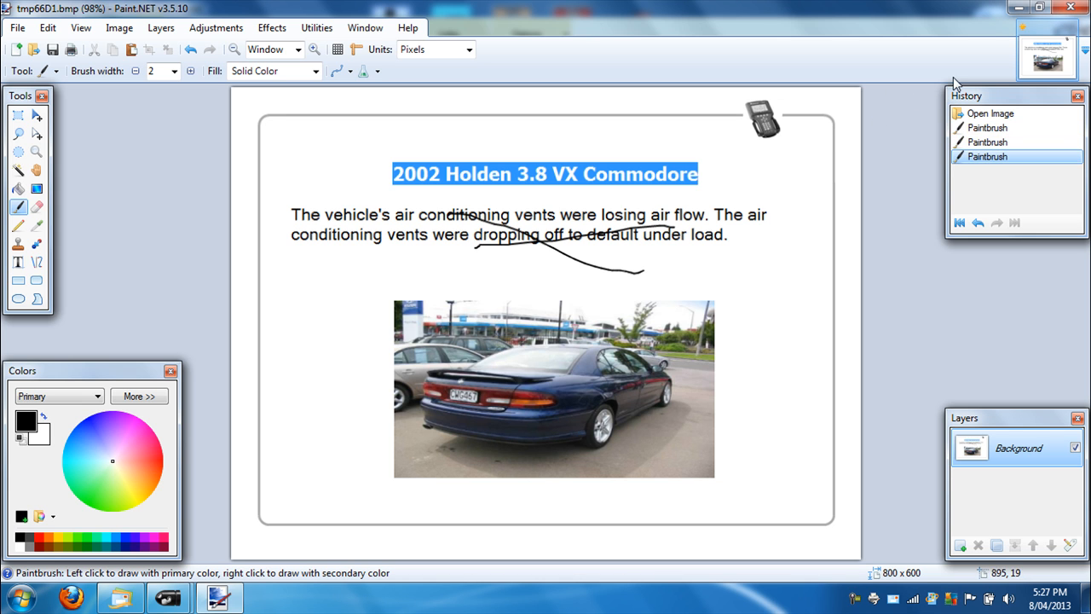
left_click(1071, 8)
left_click(519, 309)
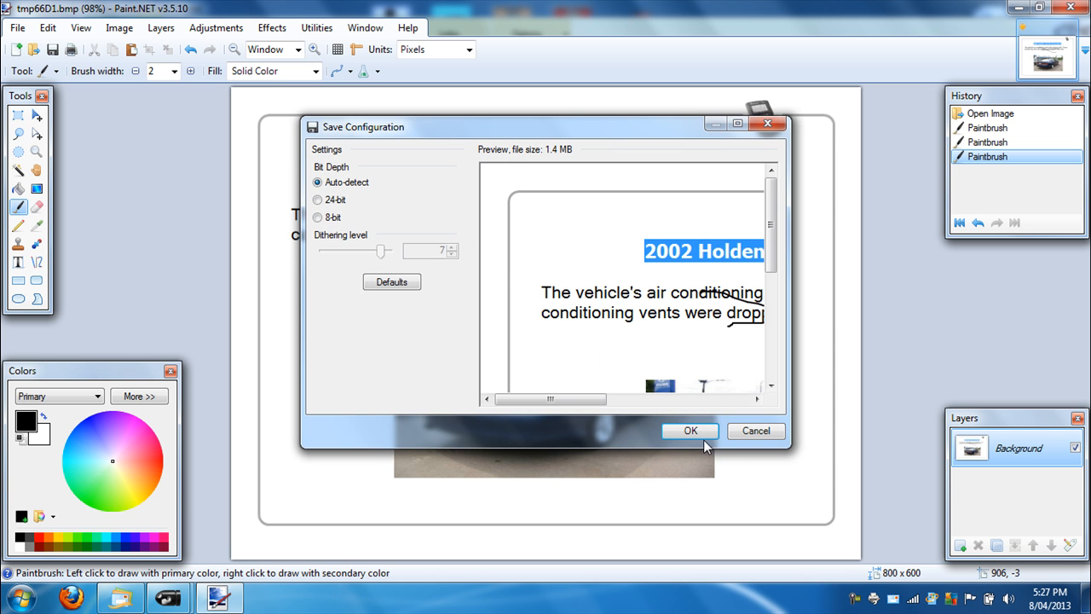
left_click(701, 439)
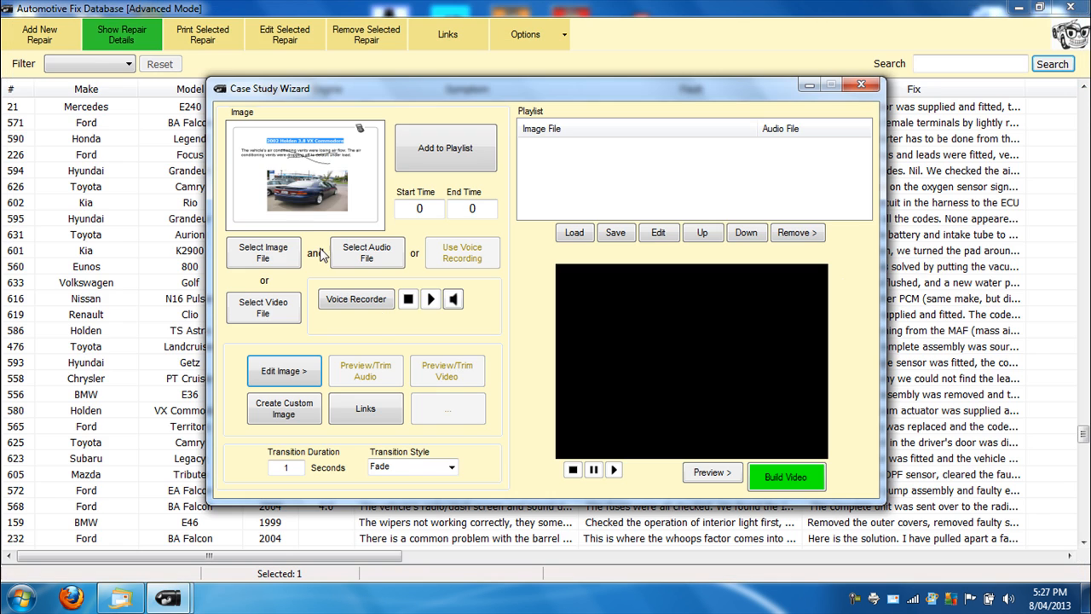
left_click(308, 186)
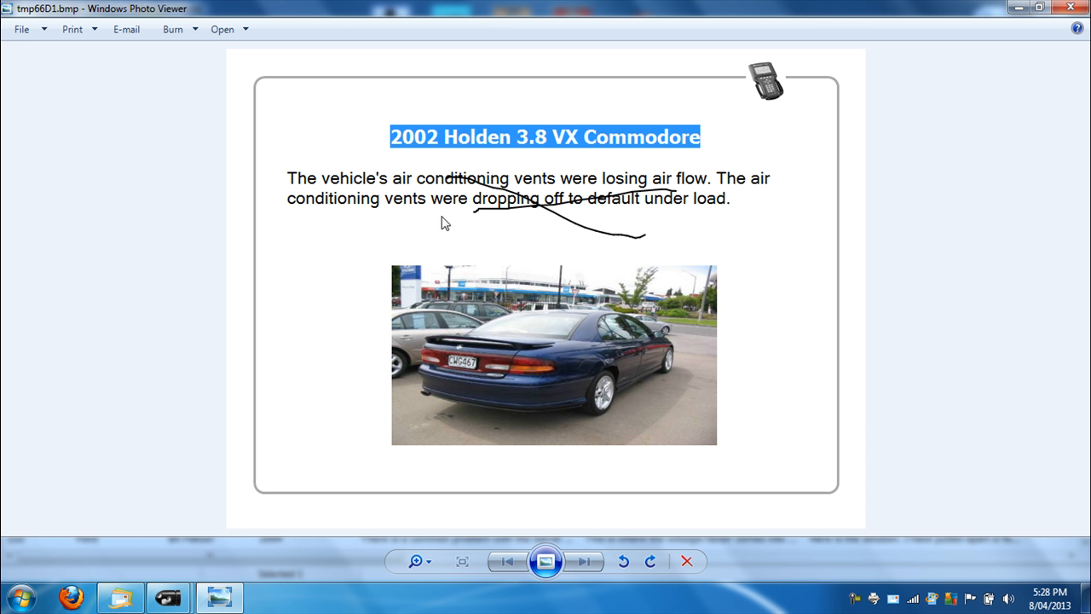
left_click(1071, 8)
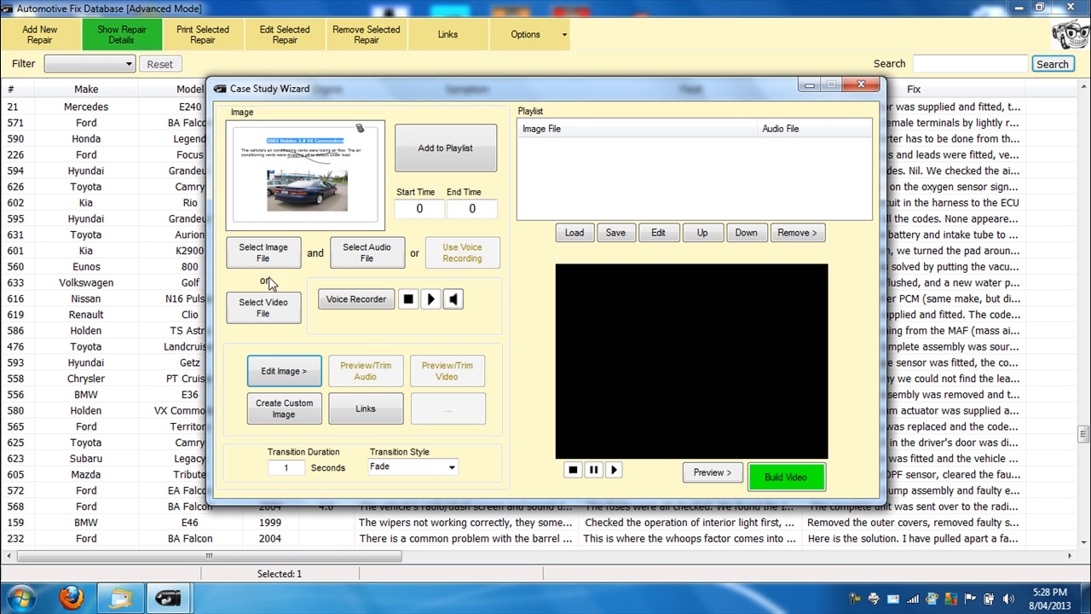
Select the video file Vrd Mc3-1.m4v from the est_failure2 folder on the desktop.
left_click(260, 312)
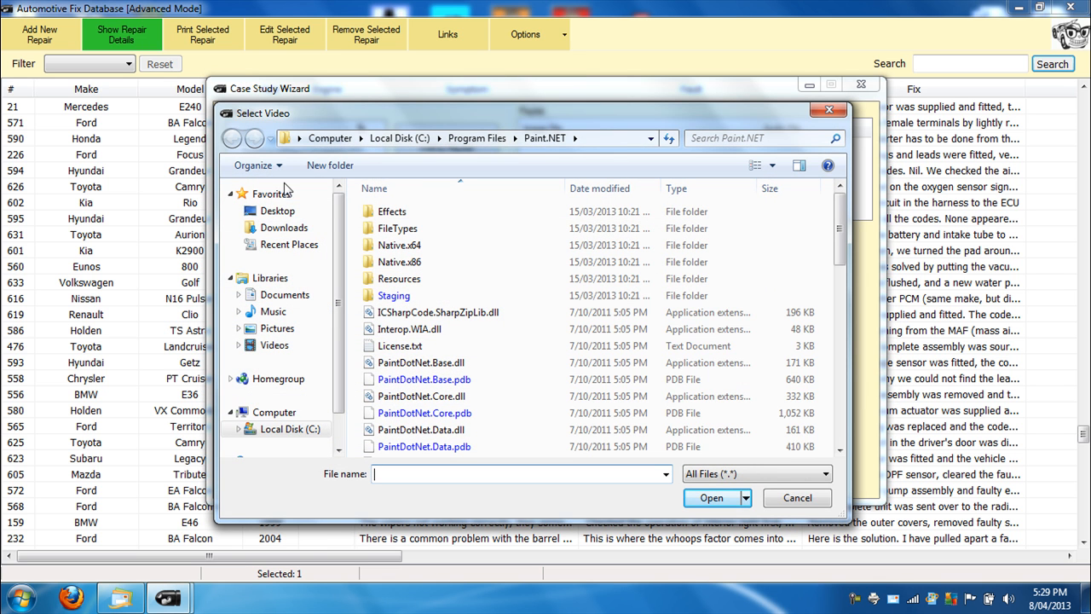
left_click(281, 210)
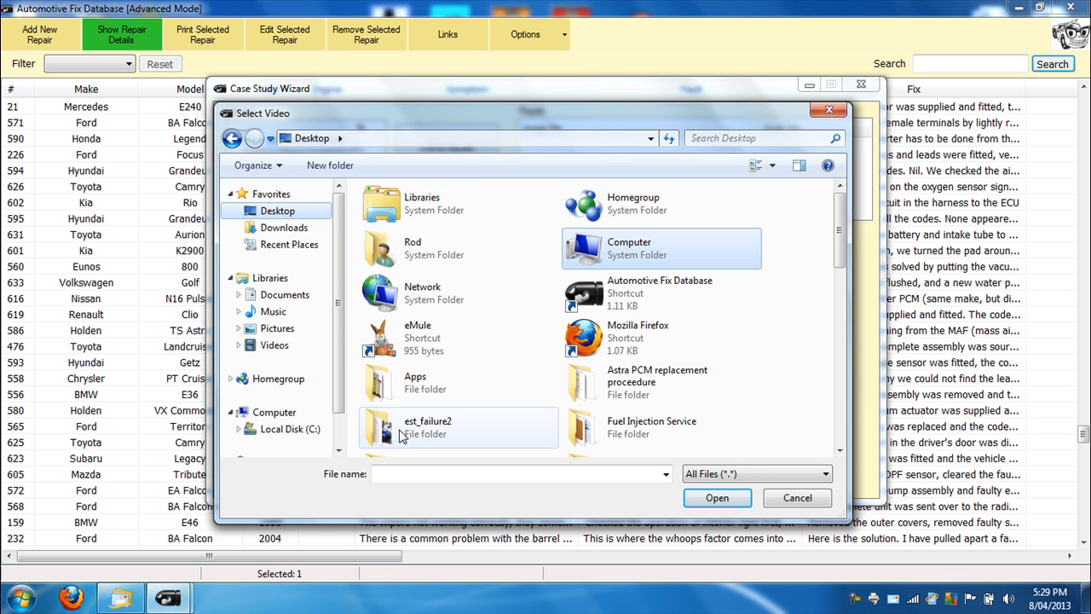
double_click(404, 426)
double_click(404, 426)
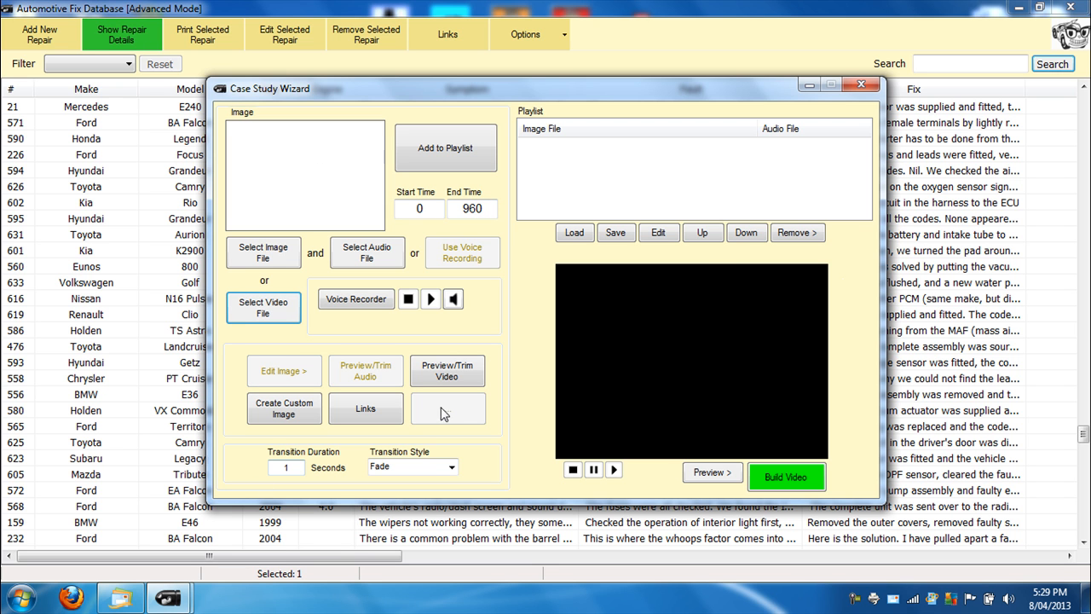
Preview the selected video and save its trim with start 8 and end 24.
left_click(449, 377)
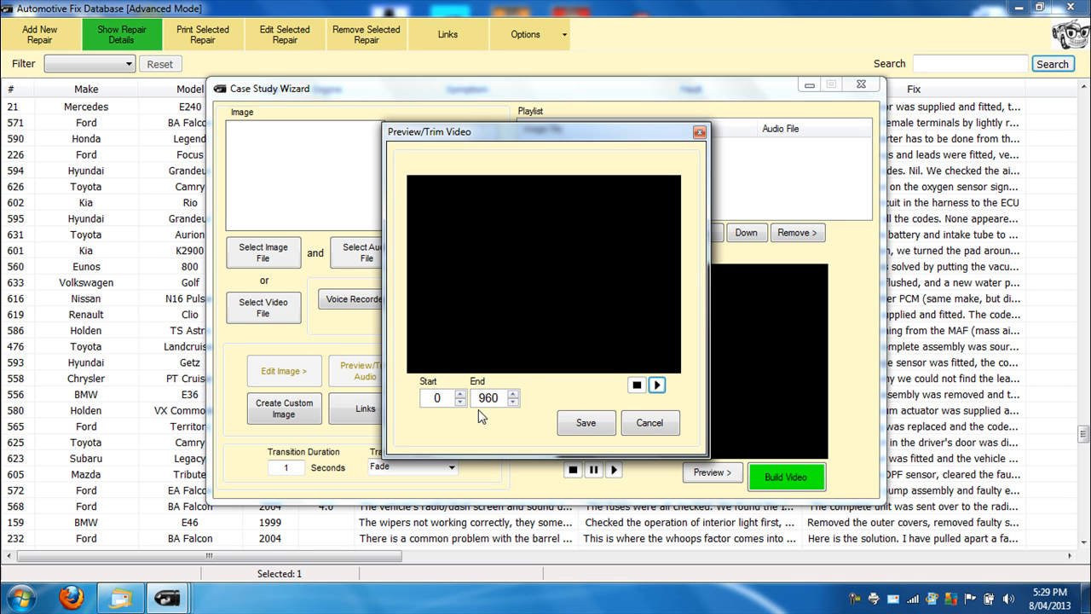
left_click(460, 394)
left_click(656, 384)
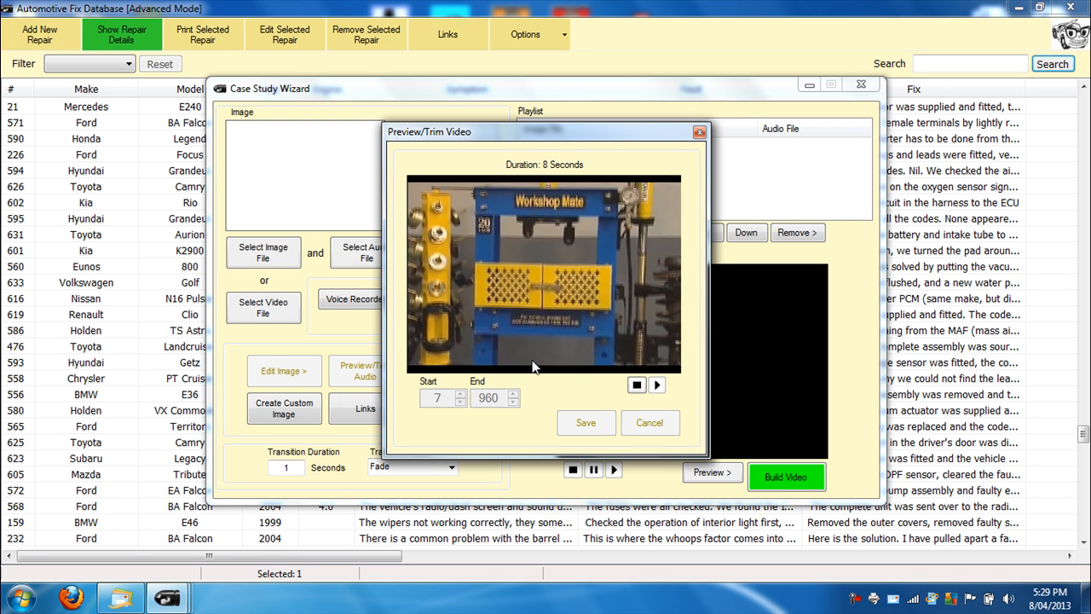
left_click(635, 386)
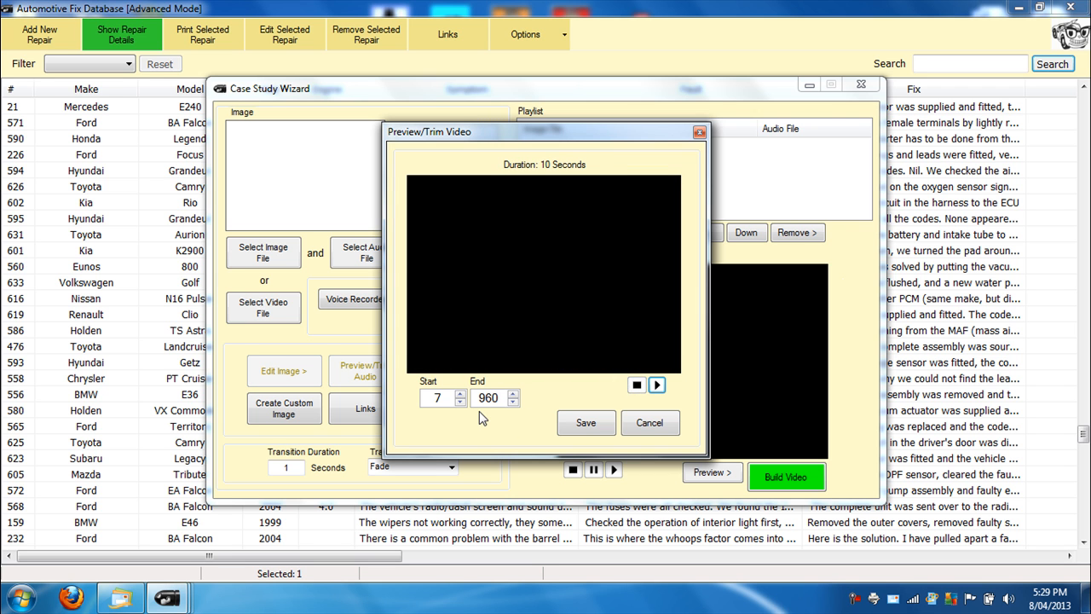
left_click(461, 394)
key("Tab")
type("2")
left_click(657, 386)
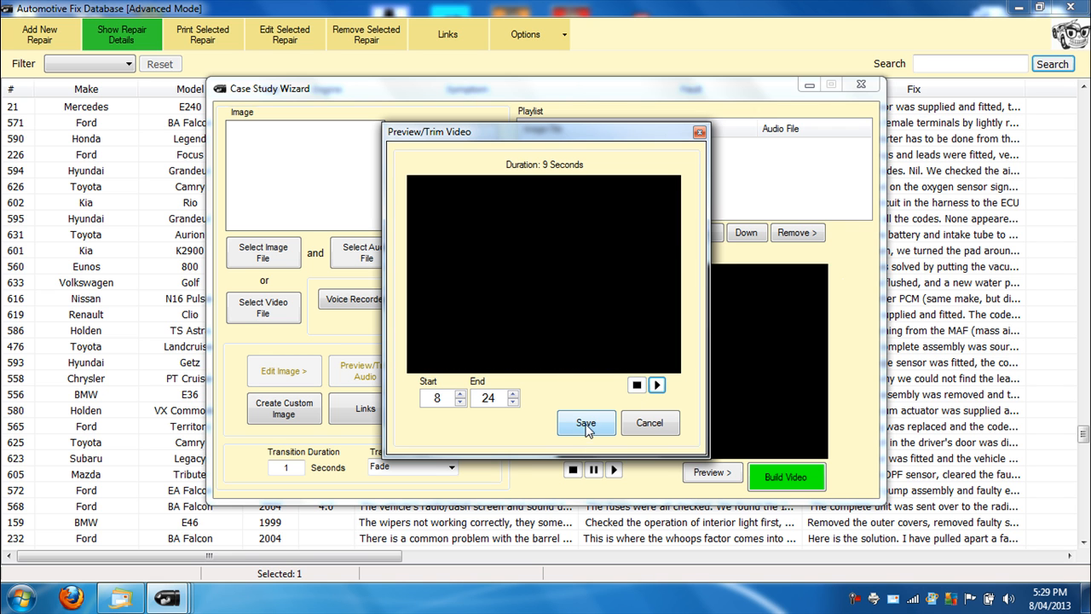
left_click(586, 425)
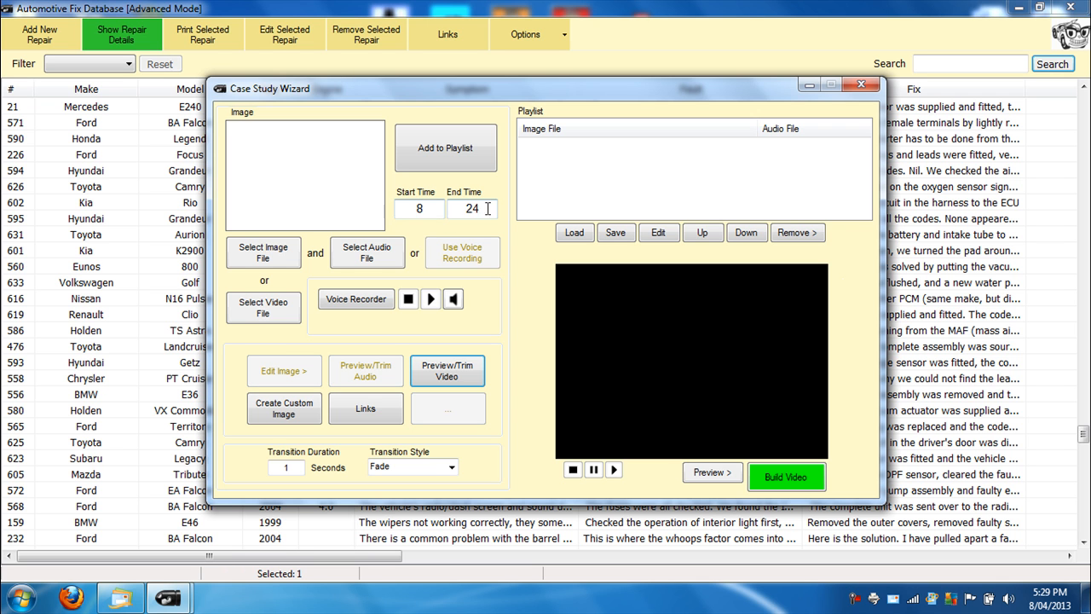
Add the trimmed video to the playlist and review the start, stop and transition columns of its entry.
left_click(464, 153)
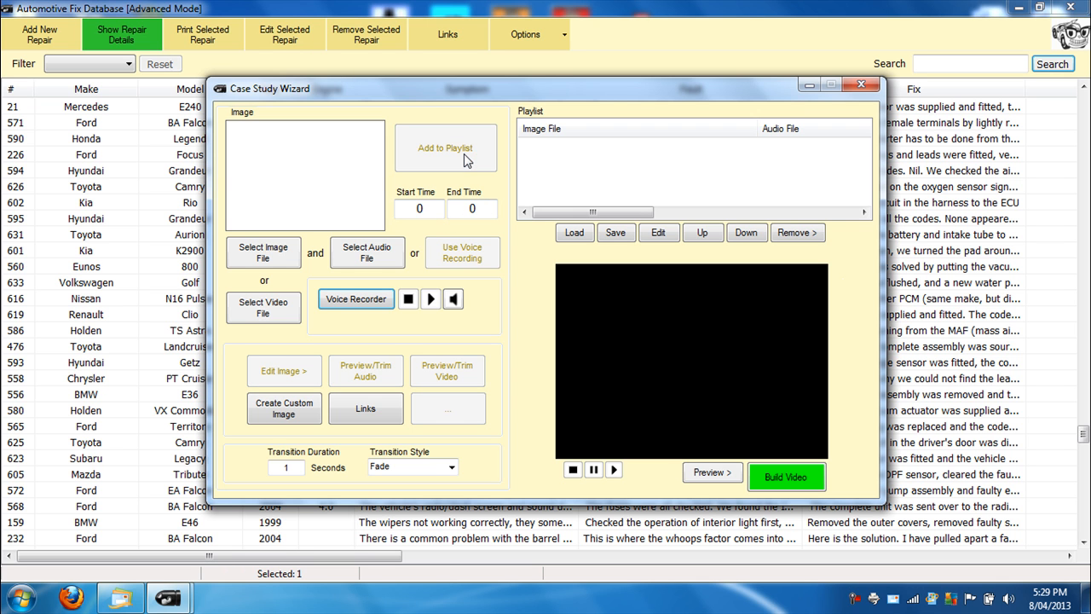
left_click_drag(563, 213, 793, 233)
left_click_drag(811, 231, 827, 230)
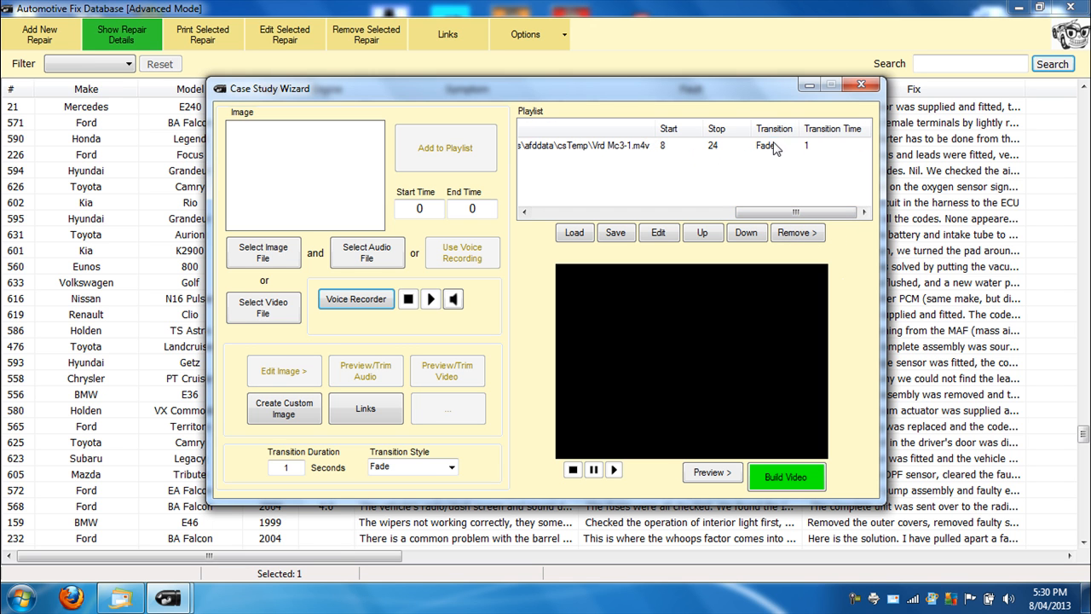
left_click_drag(733, 212, 533, 213)
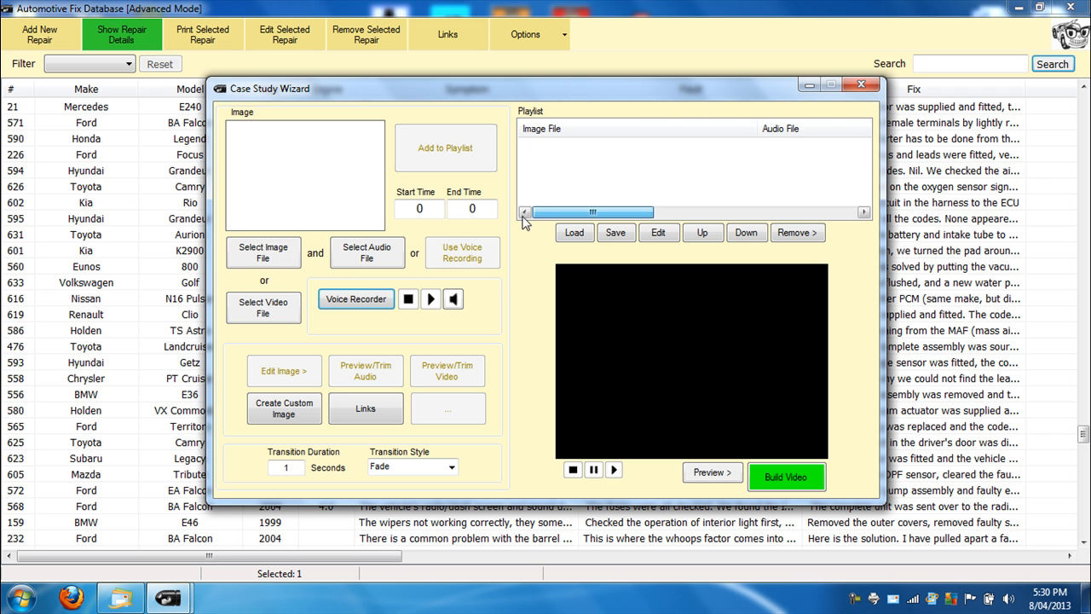
Select the photo of the blue Holden Commodore as the image and pair it with the audio file tmpaudio1.wav.
left_click(267, 259)
left_click(311, 268)
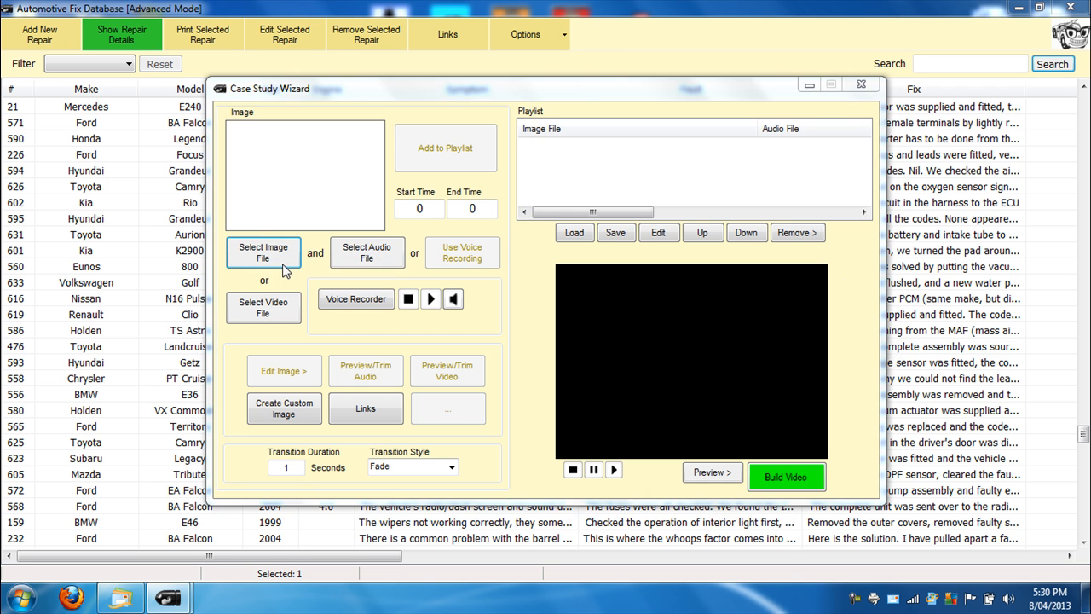
double_click(366, 242)
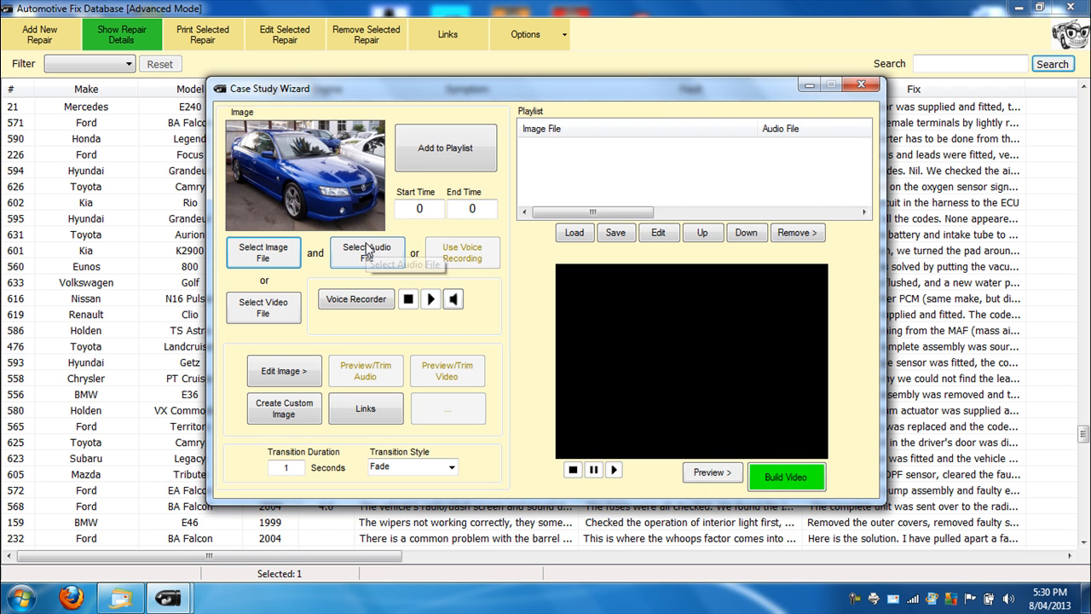
left_click(358, 263)
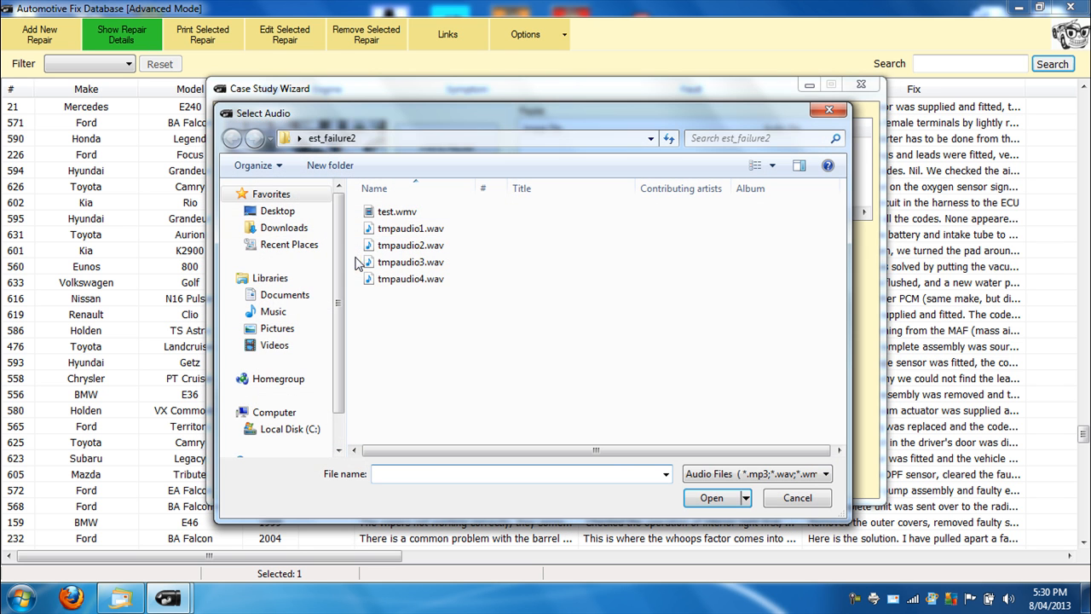
double_click(408, 234)
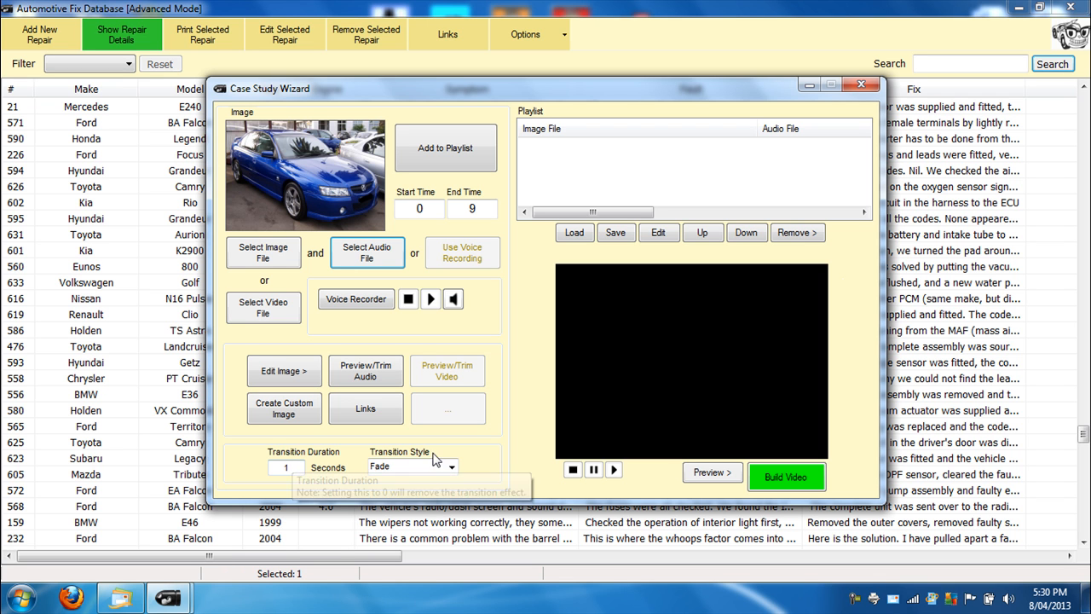
Give the Commodore image and its audio a 2-second Spiral transition, add them to the playlist, and review the entry.
left_click(450, 469)
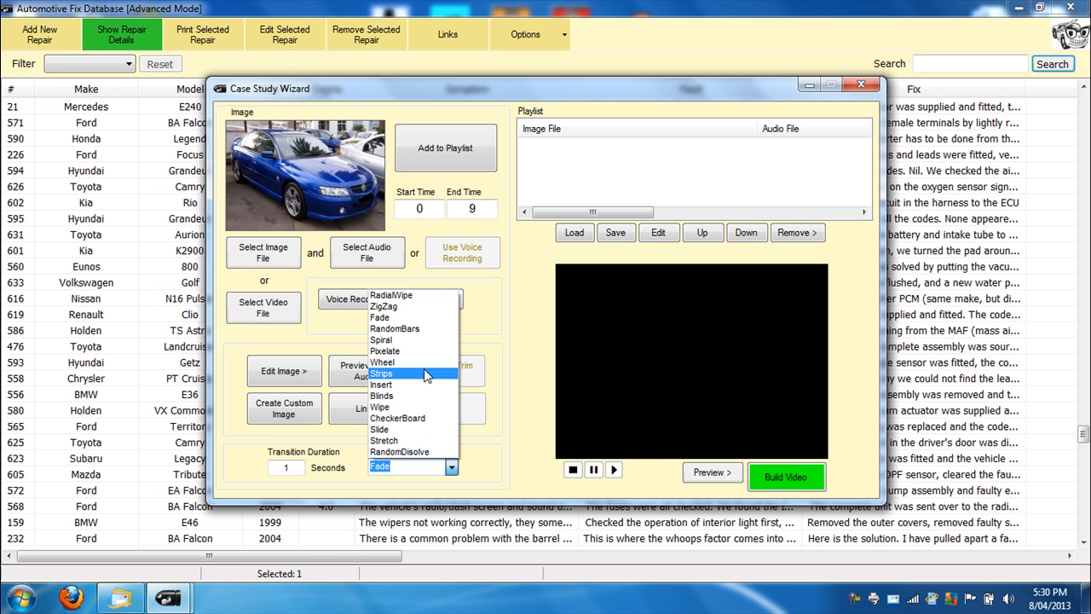
left_click(420, 341)
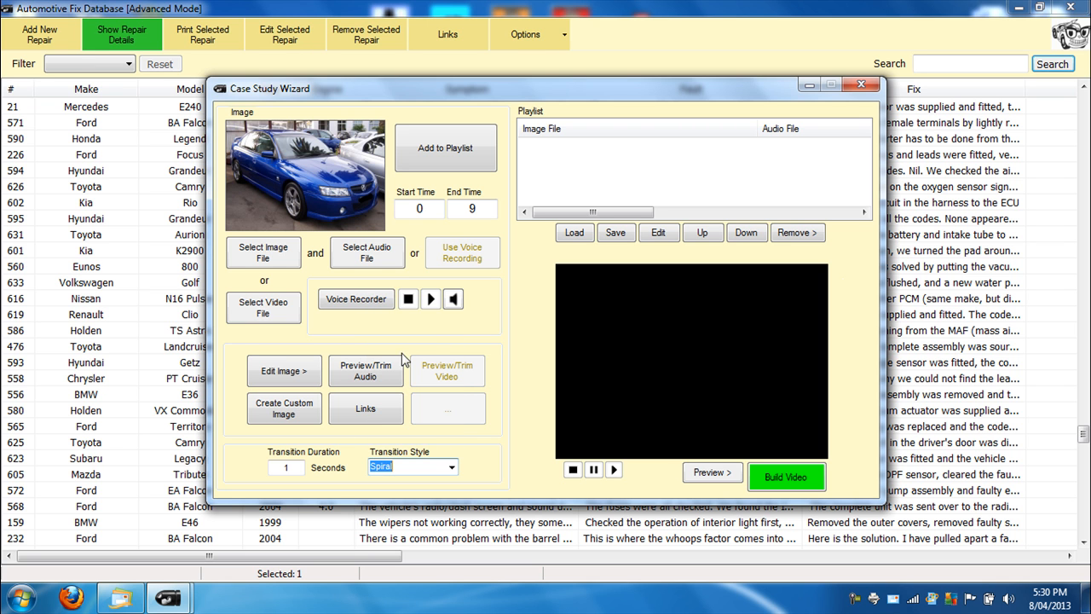
left_click(301, 467)
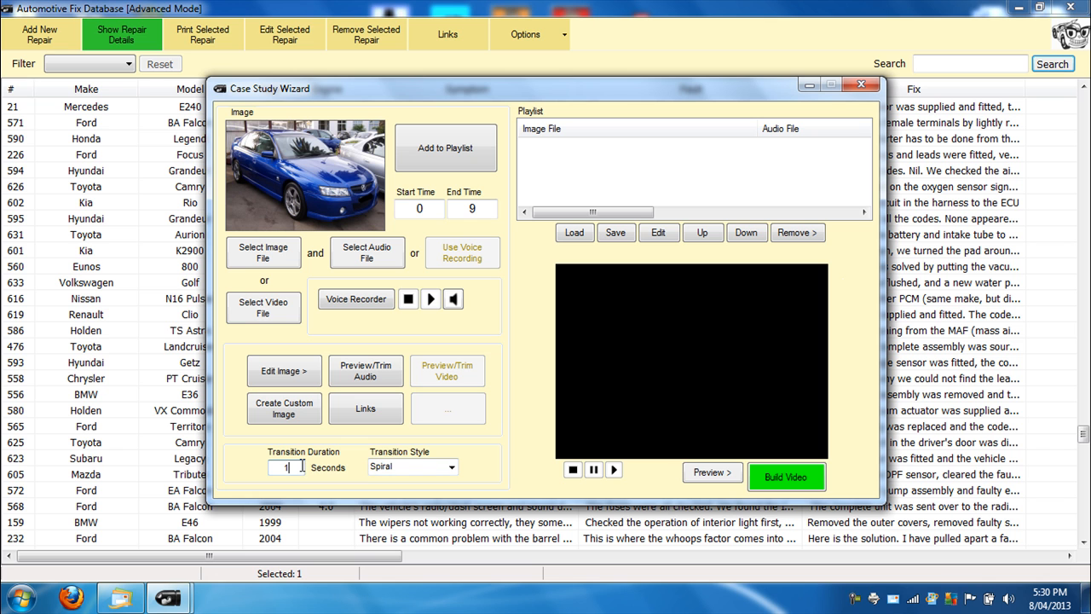
left_click_drag(297, 466, 245, 479)
type("2")
left_click(451, 156)
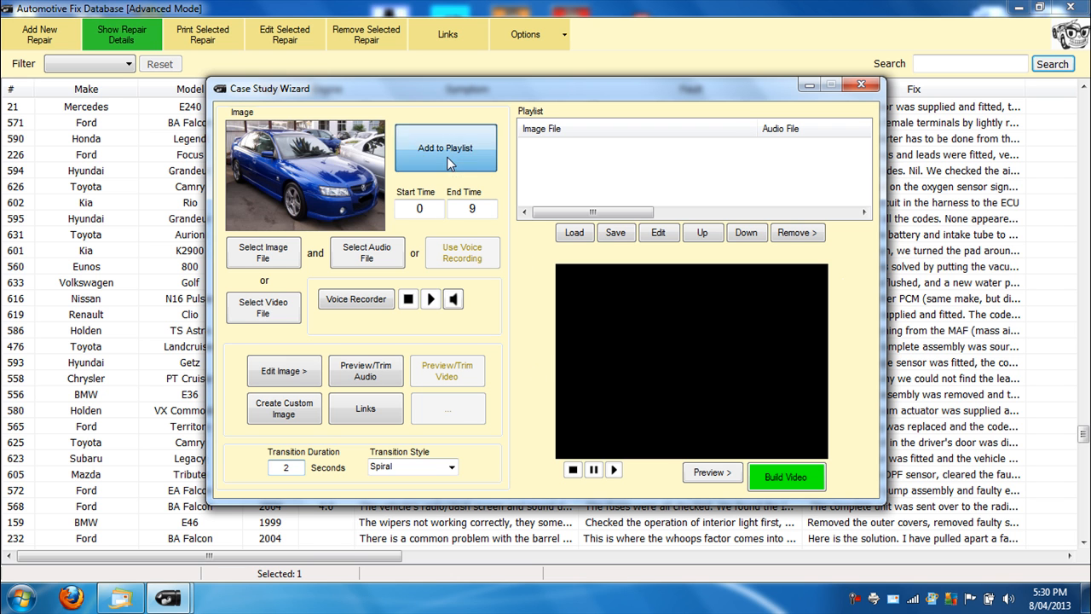
left_click_drag(614, 212, 833, 229)
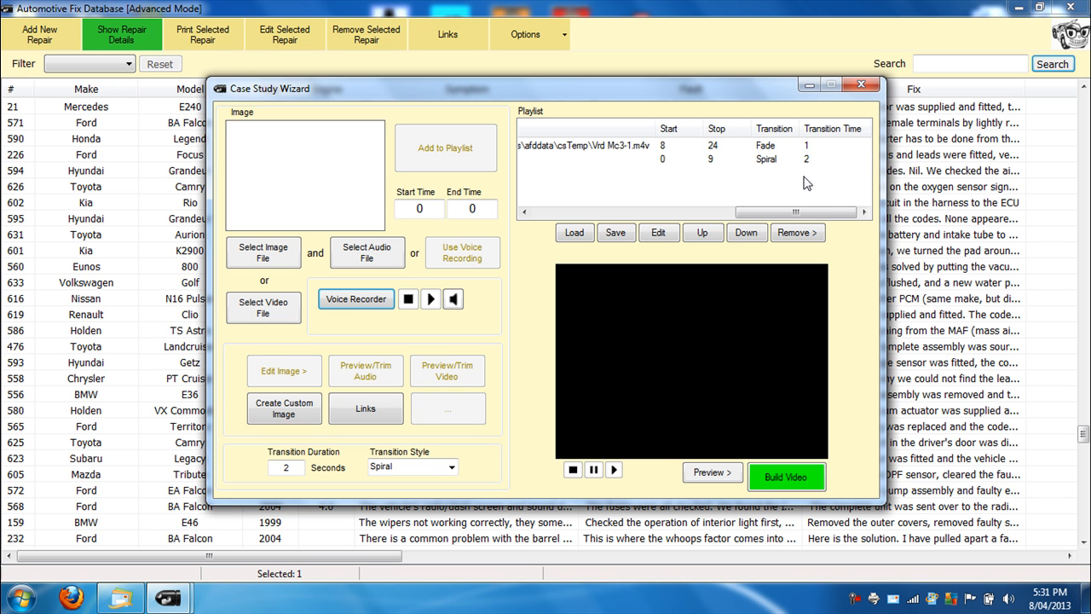
Move the Commodore image-and-audio entry above the trimmed video entry in the playlist.
left_click_drag(803, 214, 588, 214)
left_click(618, 167)
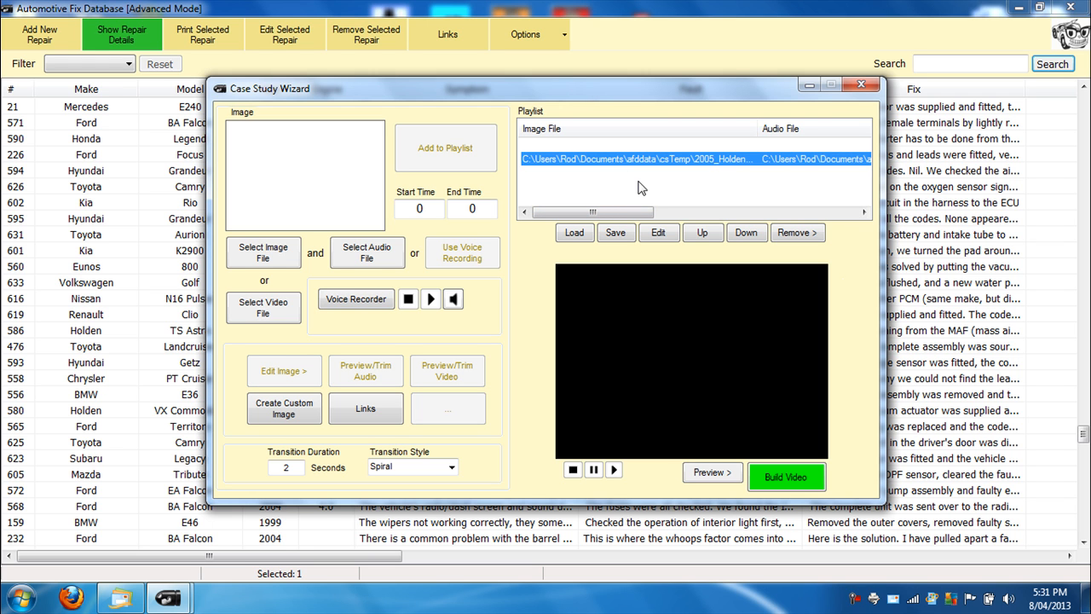
left_click(703, 233)
left_click_drag(650, 212, 807, 218)
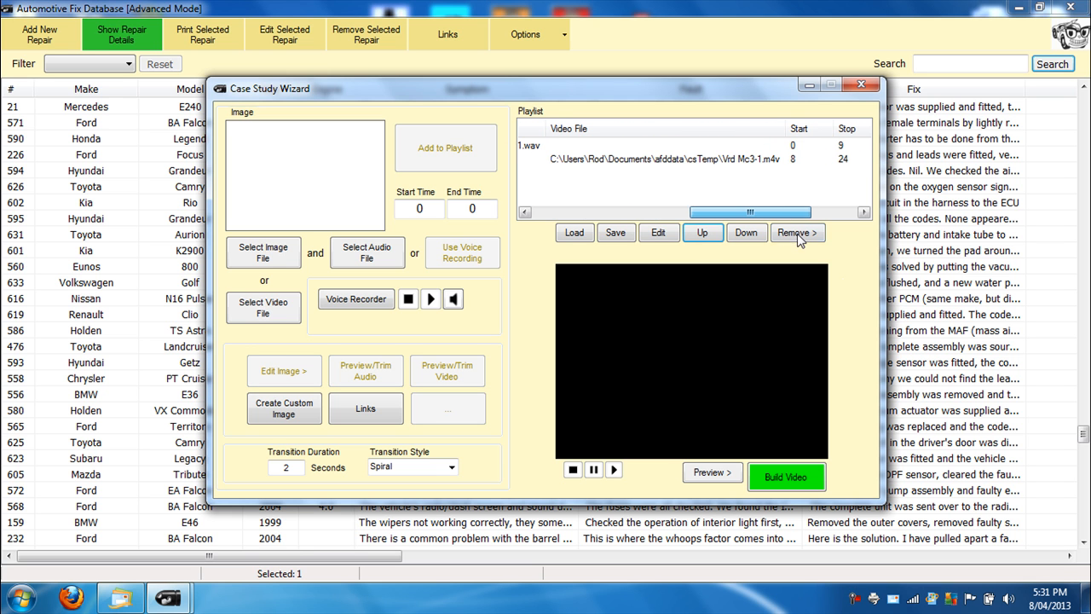
Check the removal options for the trimmed video's playlist entry without removing it.
left_click(763, 162)
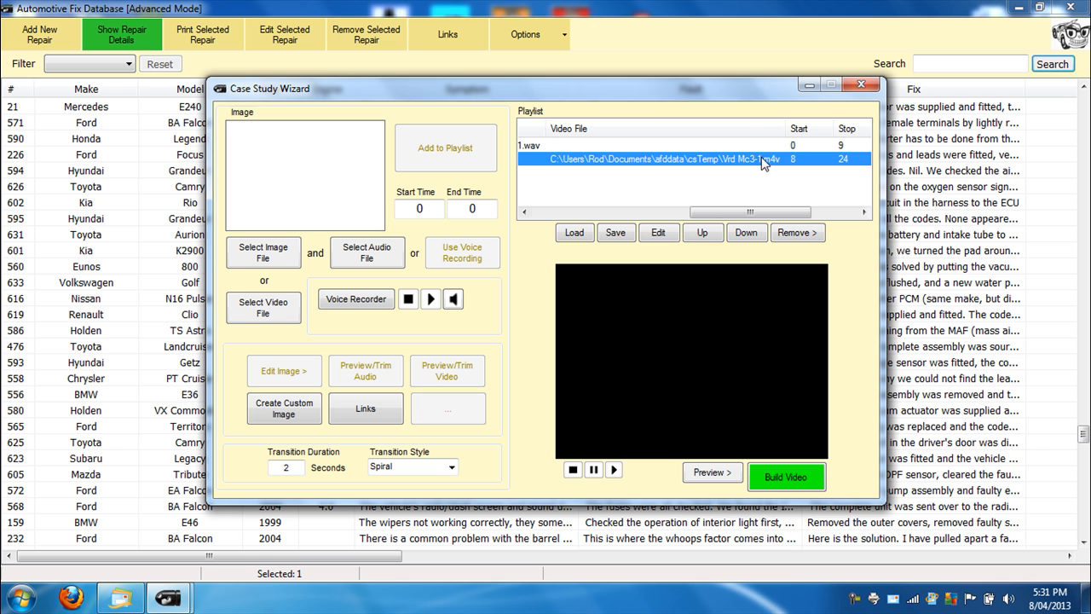
left_click(802, 234)
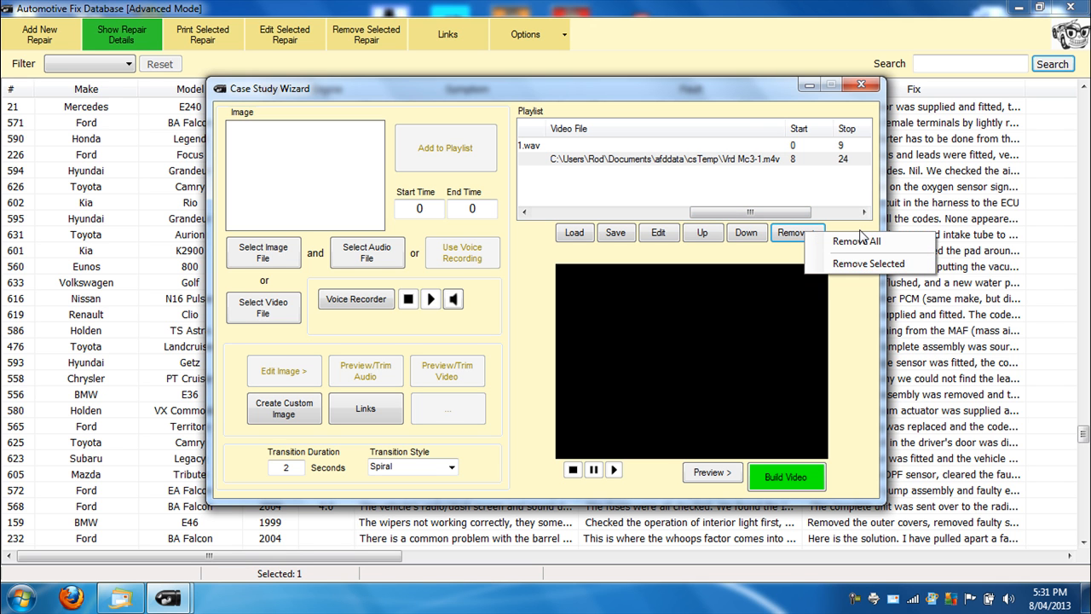
left_click(716, 189)
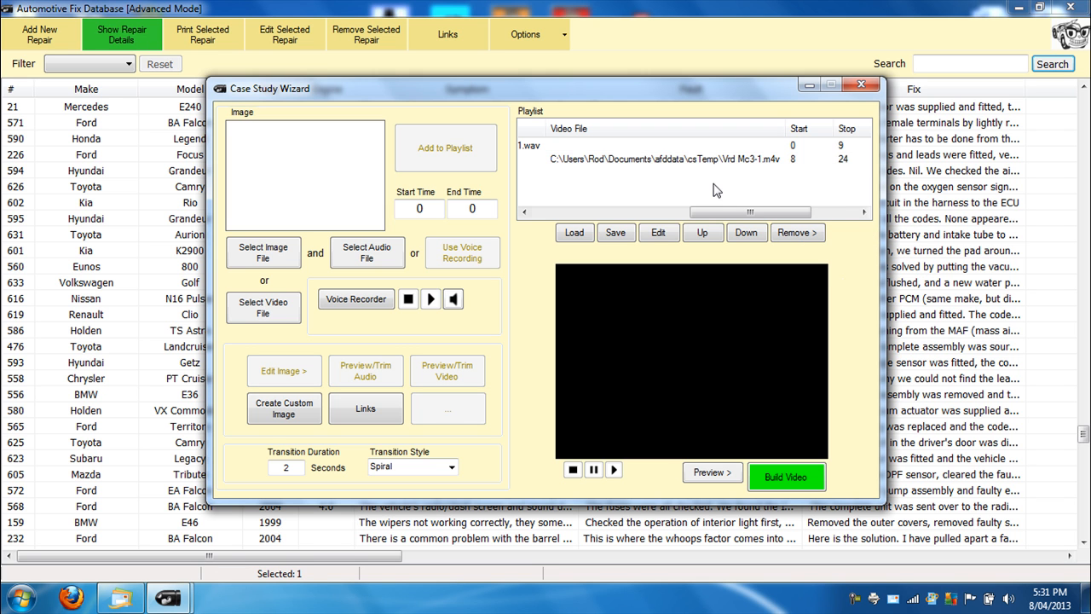
Edit the Commodore playlist entry by replacing its audio with another audio file, and save the changes.
left_click_drag(723, 211, 554, 217)
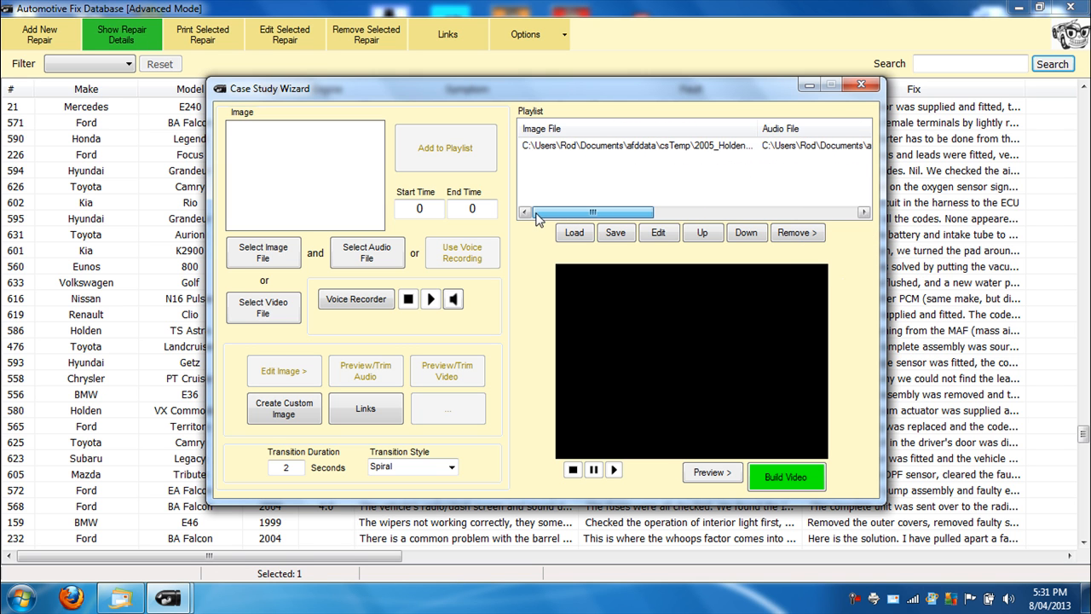
left_click(722, 147)
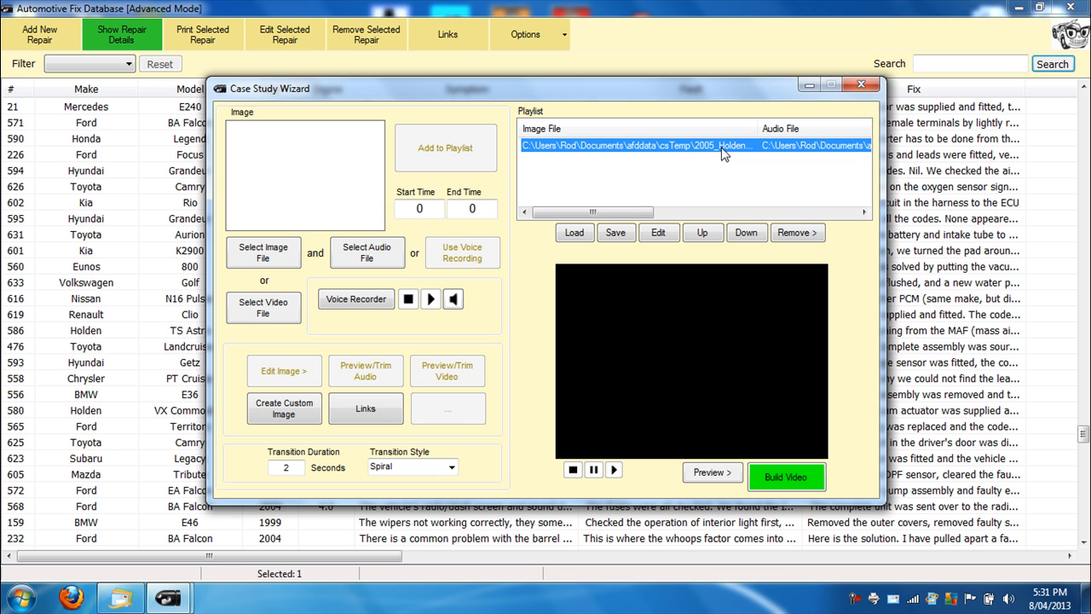
left_click(658, 233)
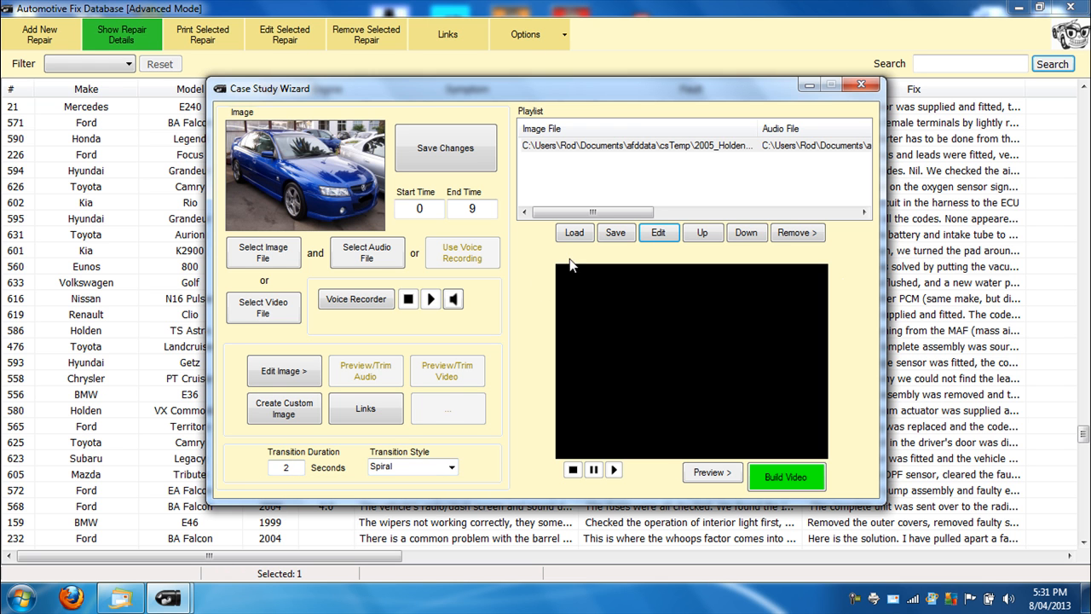
left_click_drag(583, 209, 546, 236)
left_click(354, 255)
double_click(388, 254)
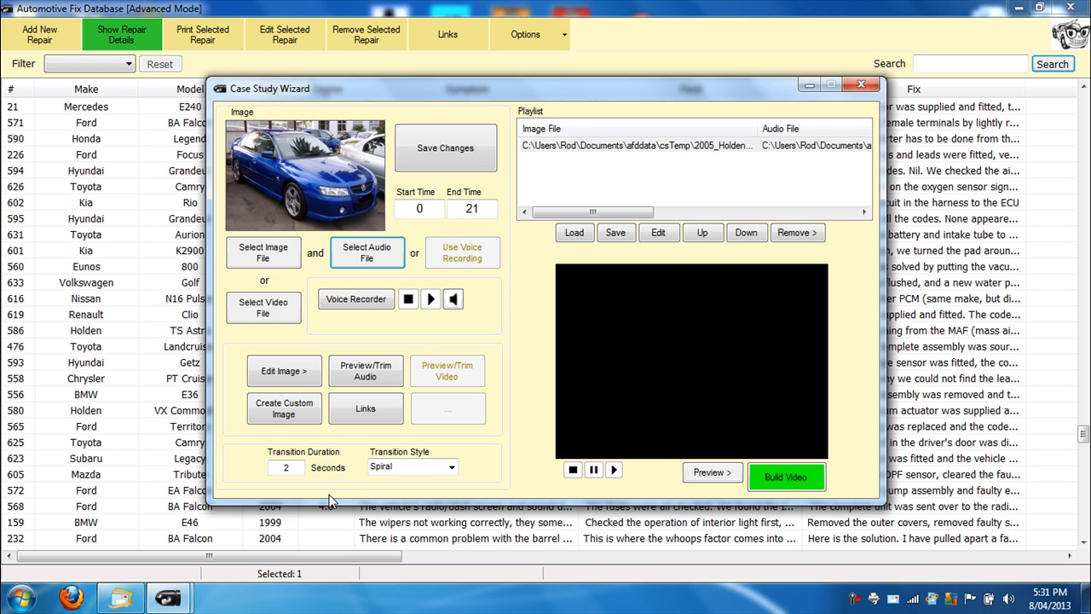
left_click(451, 154)
left_click_drag(631, 214, 567, 225)
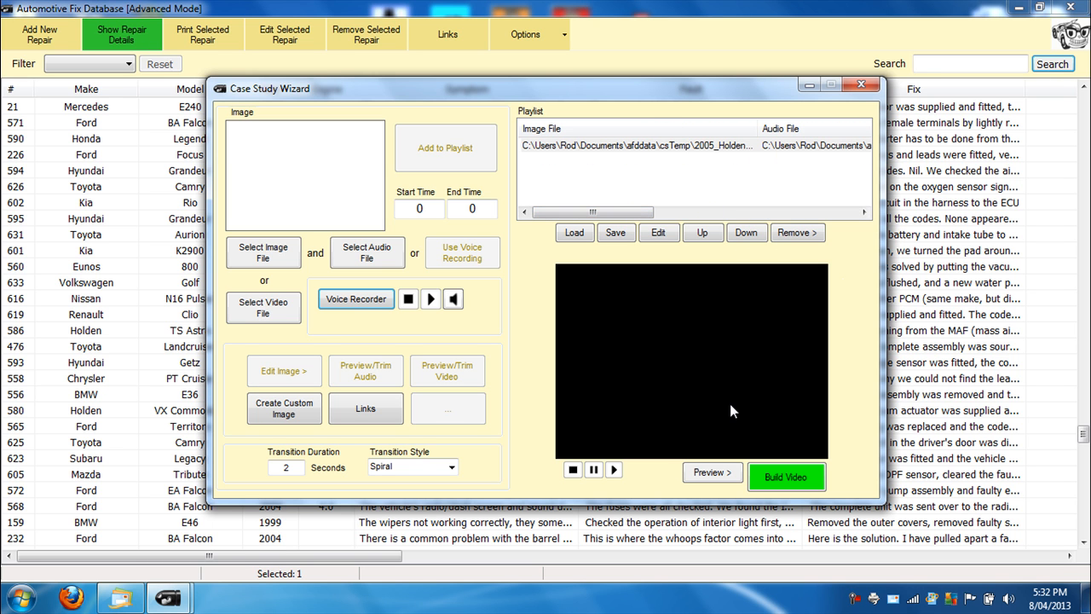
Preview only the selected Commodore entry, stop its playback, and check the option for previewing the whole playlist.
left_click(722, 474)
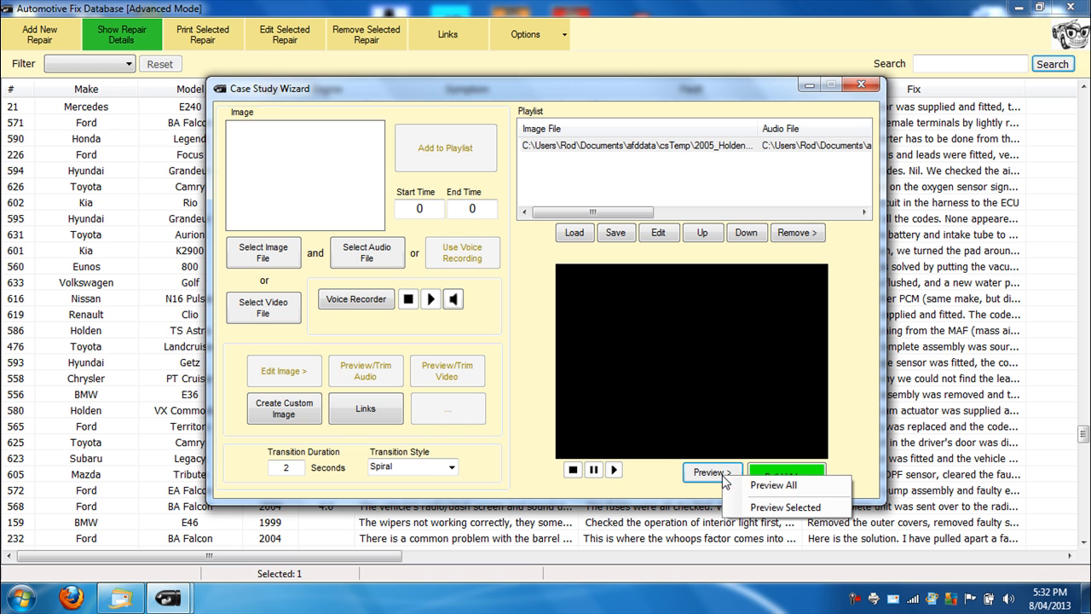
left_click(760, 508)
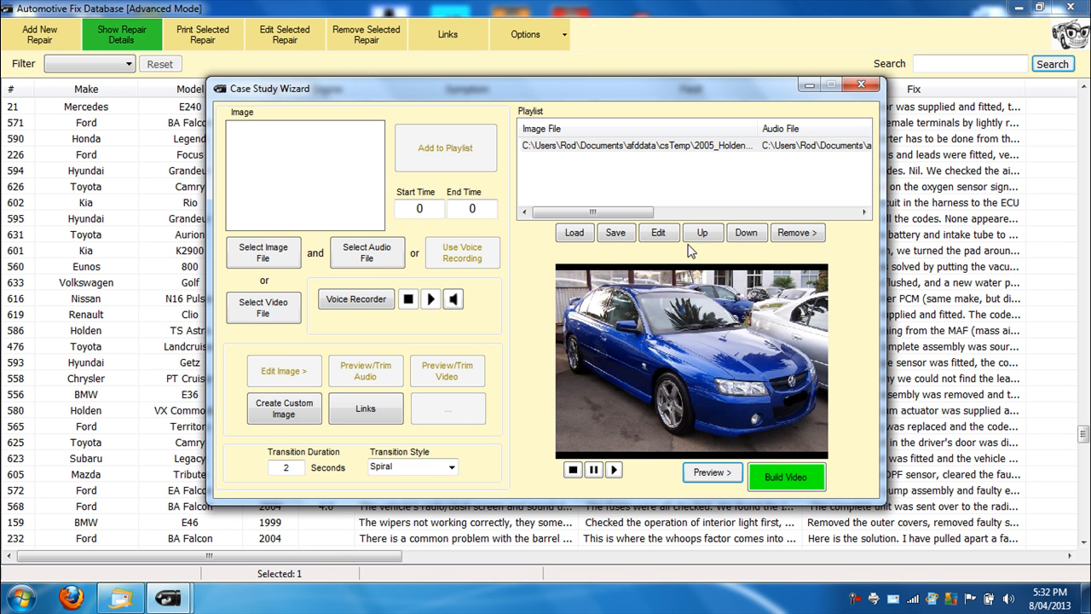
mouse_move(613, 212)
left_mouse_down()
mouse_move(695, 212)
mouse_move(614, 215)
left_mouse_up()
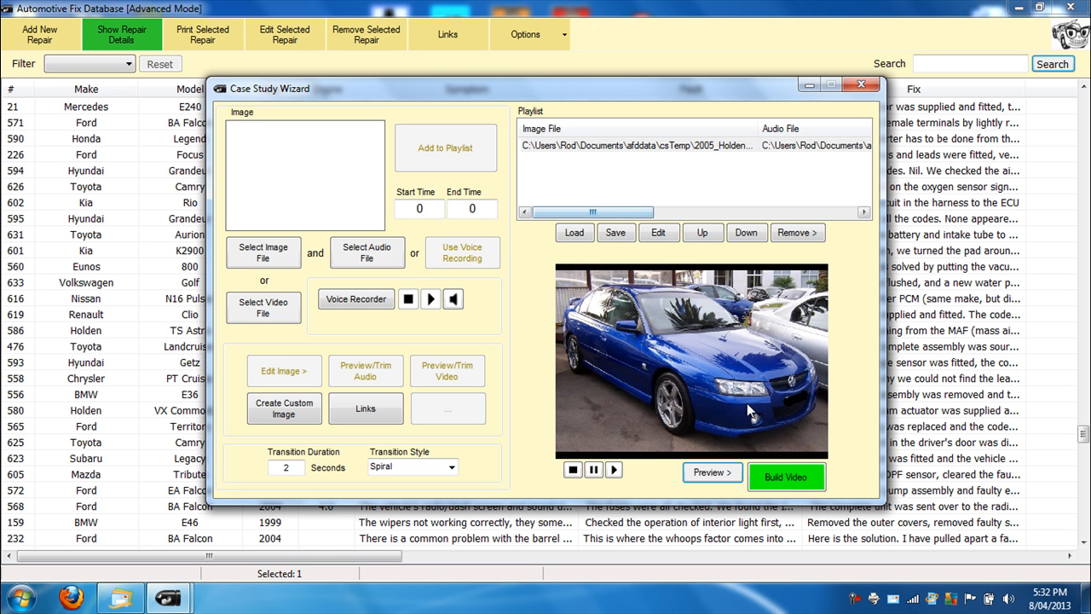
left_click(574, 470)
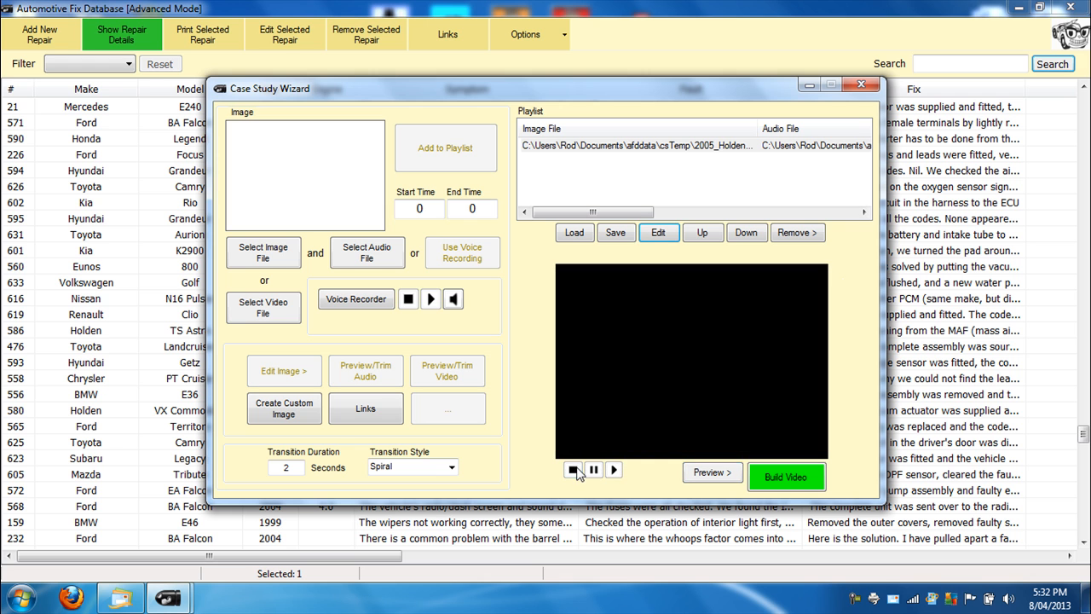
left_click(733, 472)
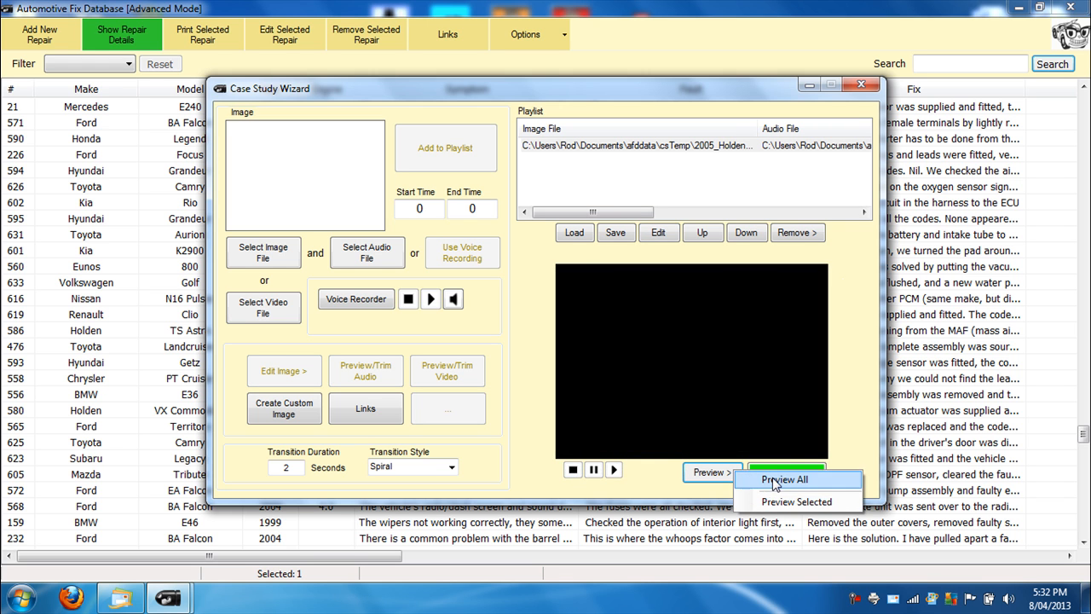
left_click(688, 493)
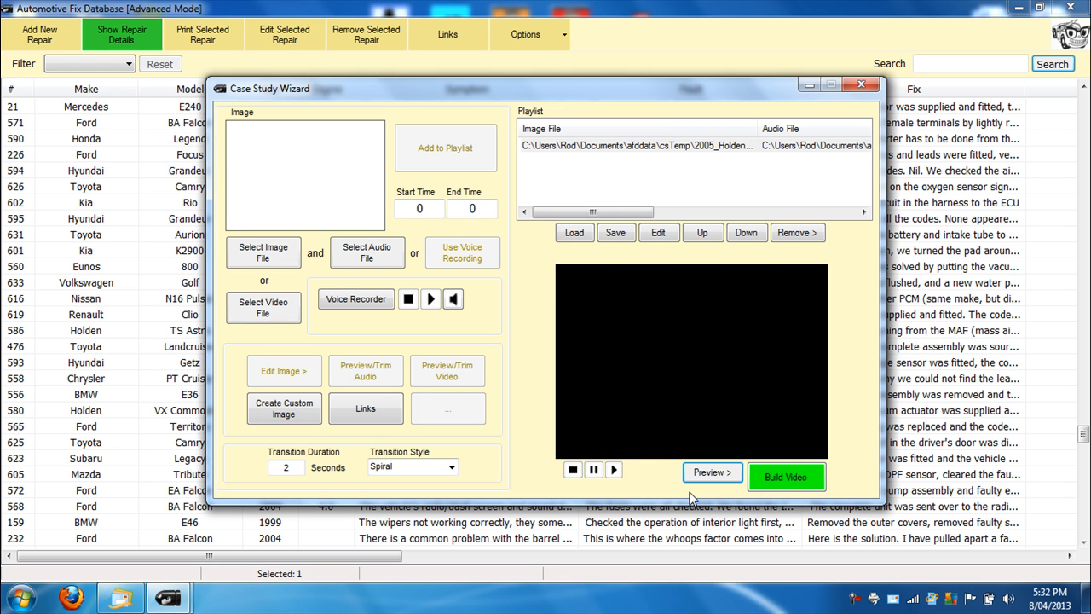
Build the playlist into a WMV video saved on the Desktop as 2002 Holden VX Commodore.wmv.
left_click(786, 479)
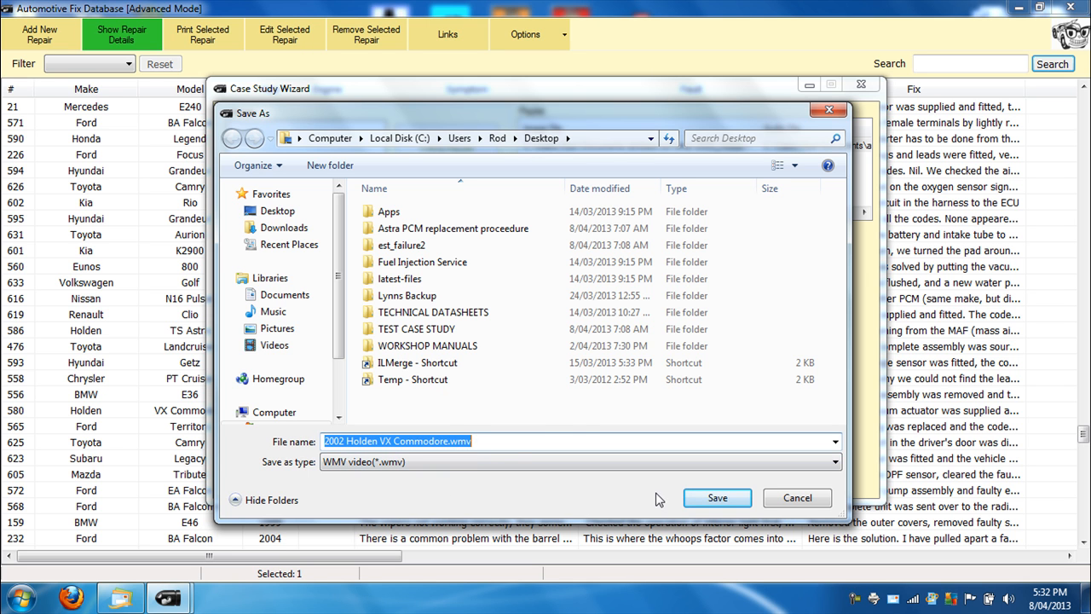
left_click(716, 498)
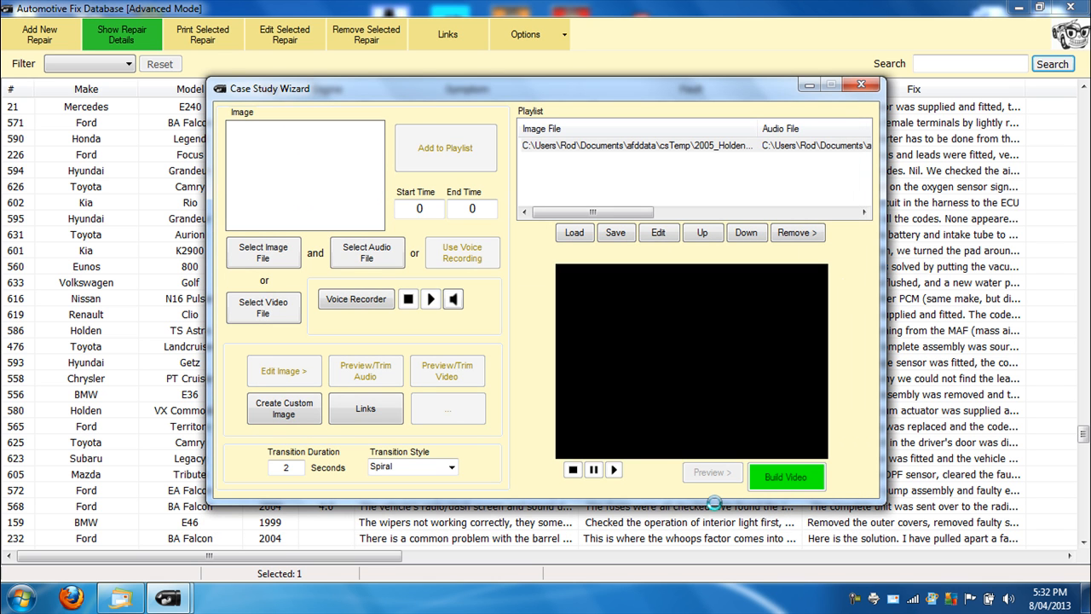